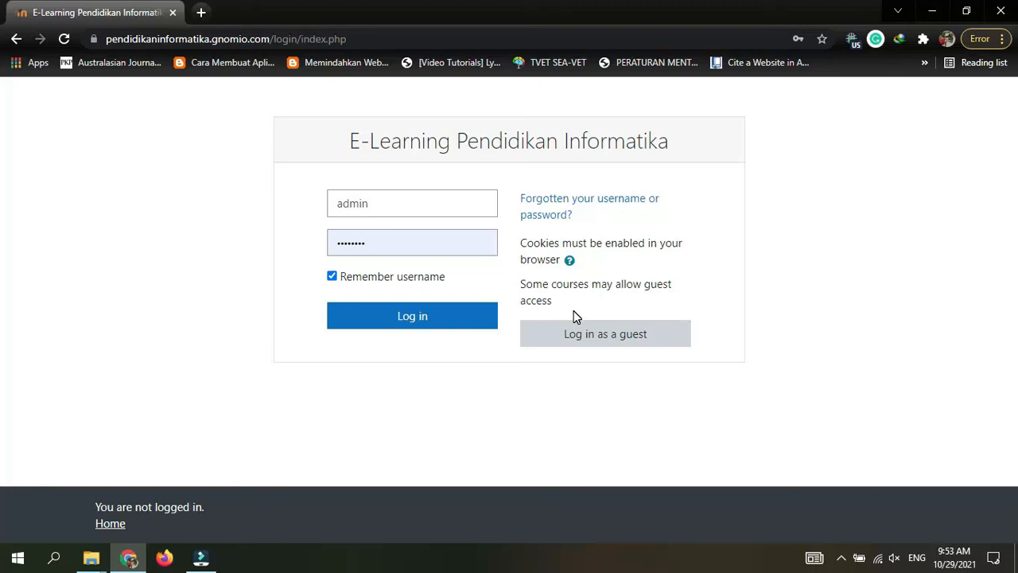
# - Log in as administrator and open Site administration > Users > Accounts > Cohorts
pyautogui.click(451, 318)
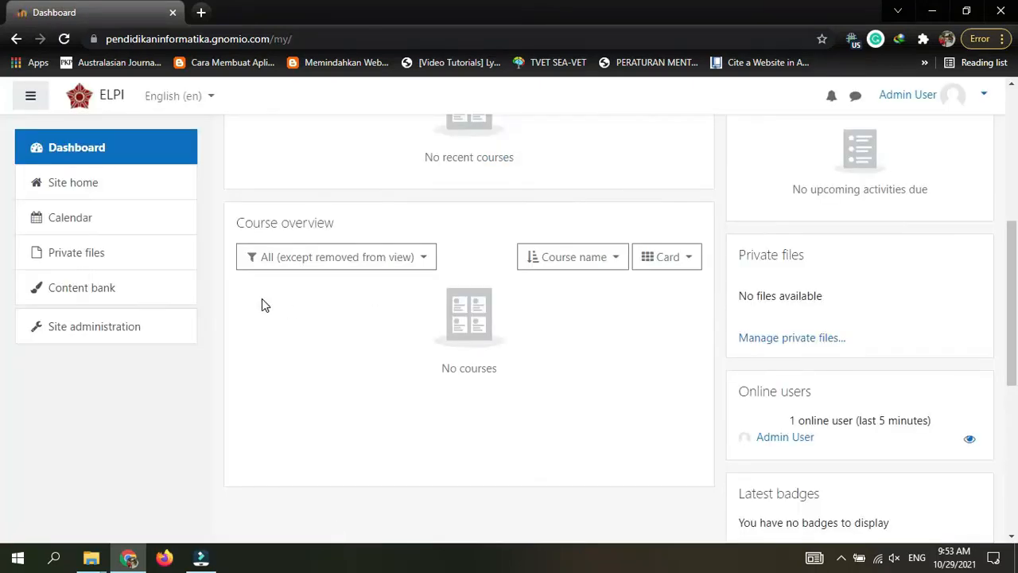
pyautogui.click(125, 337)
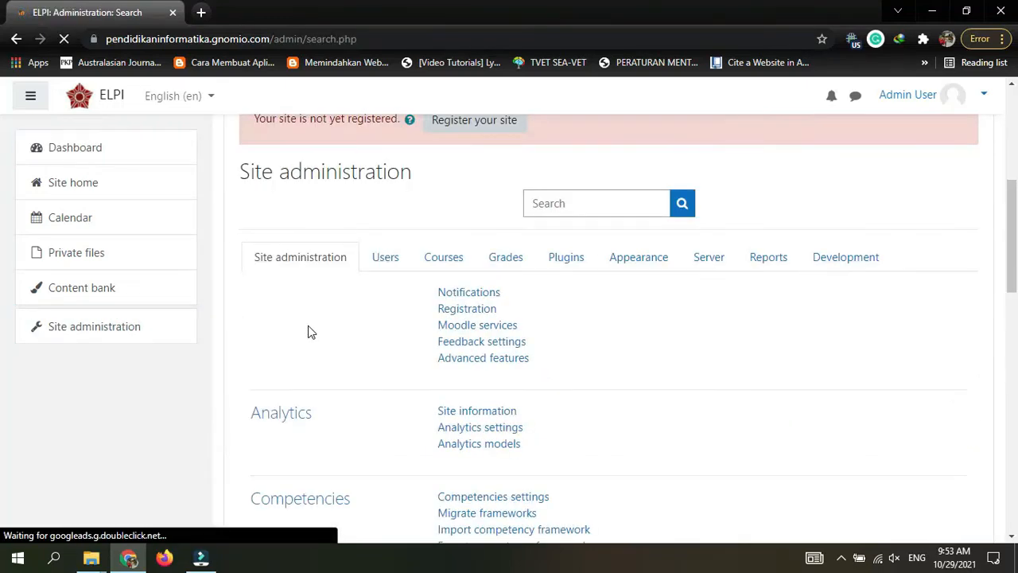
pyautogui.scroll(-1, 394, 307)
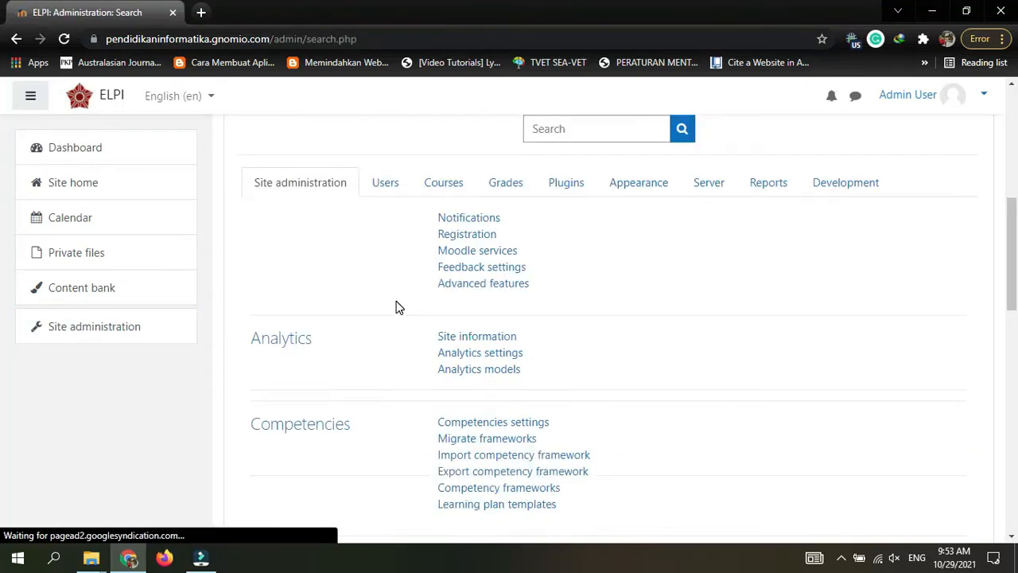
pyautogui.click(386, 188)
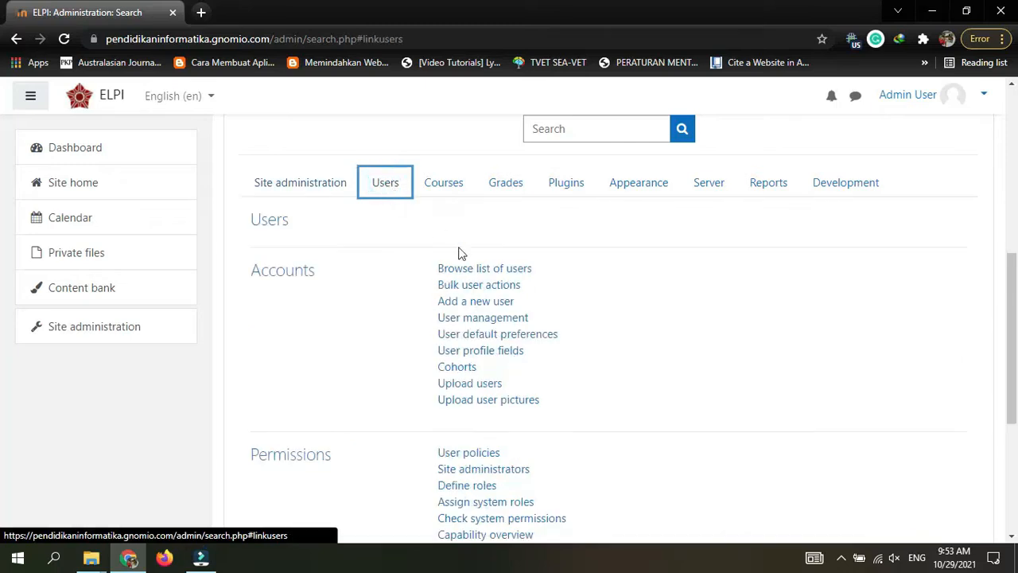
pyautogui.scroll(-1, 469, 279)
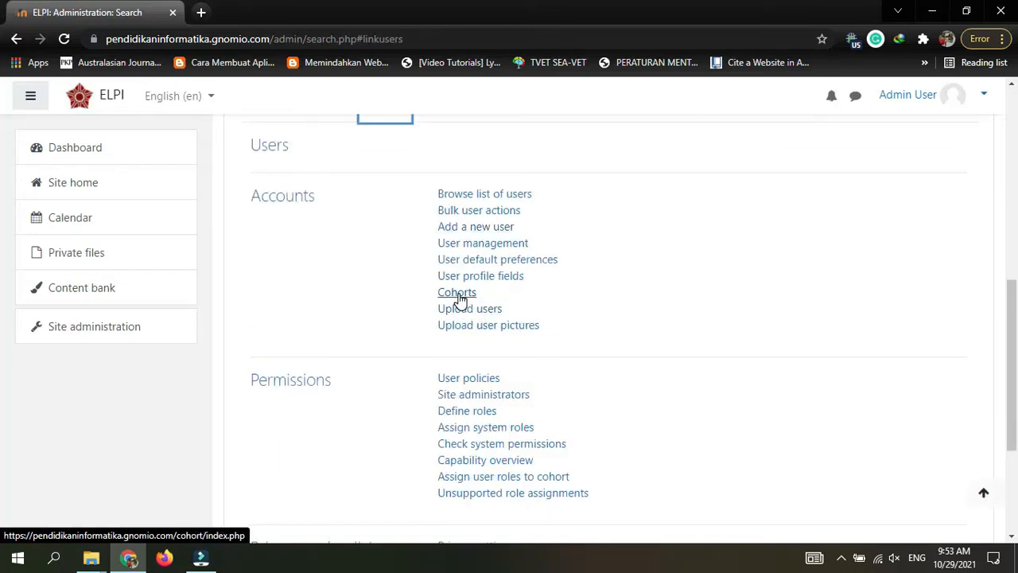
pyautogui.click(458, 294)
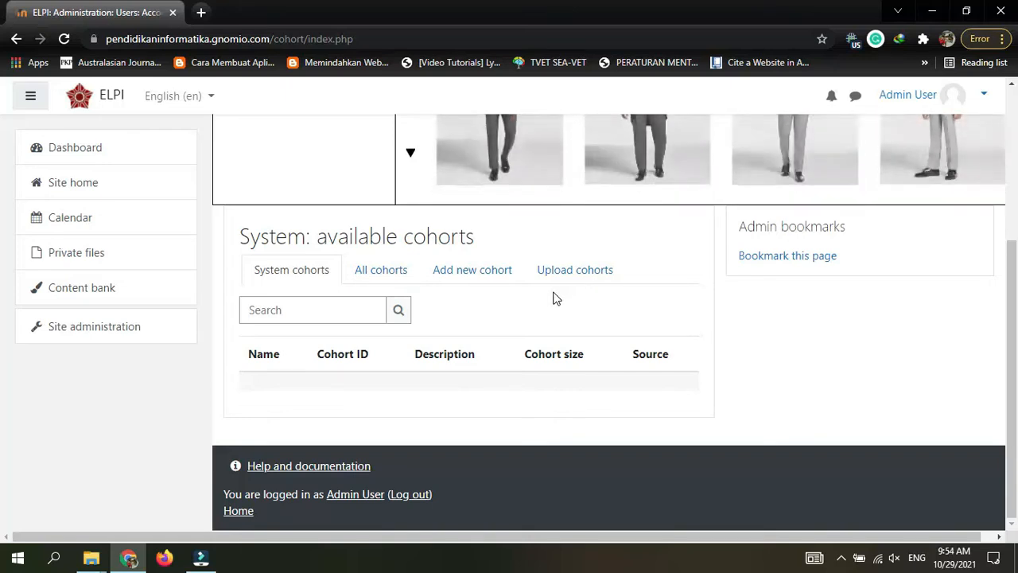
# - Start a new cohort named 'Angkatan 2017' in System context with cohort ID 2017
pyautogui.click(480, 275)
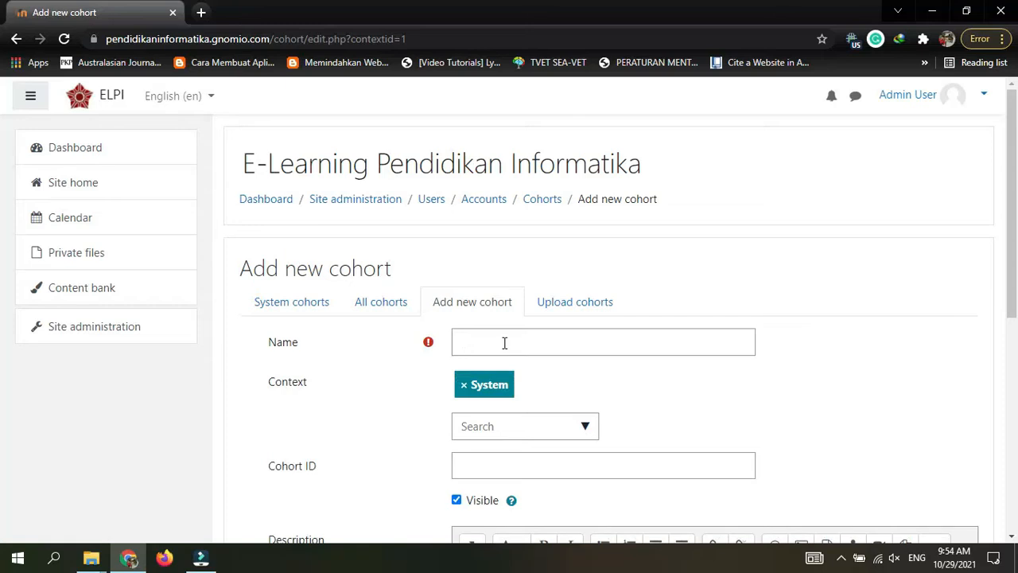
pyautogui.scroll(-1, 504, 343)
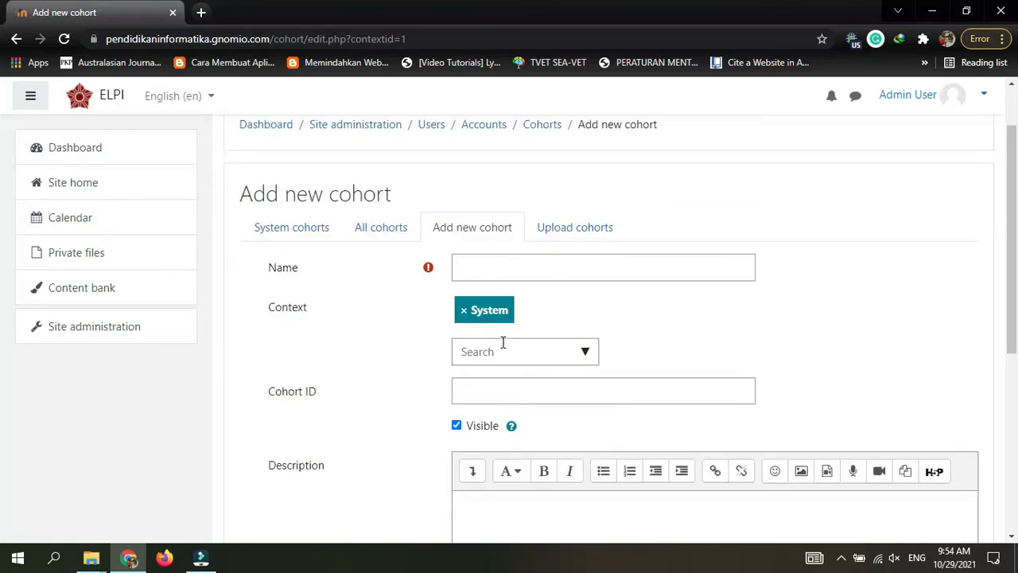
pyautogui.click(524, 267)
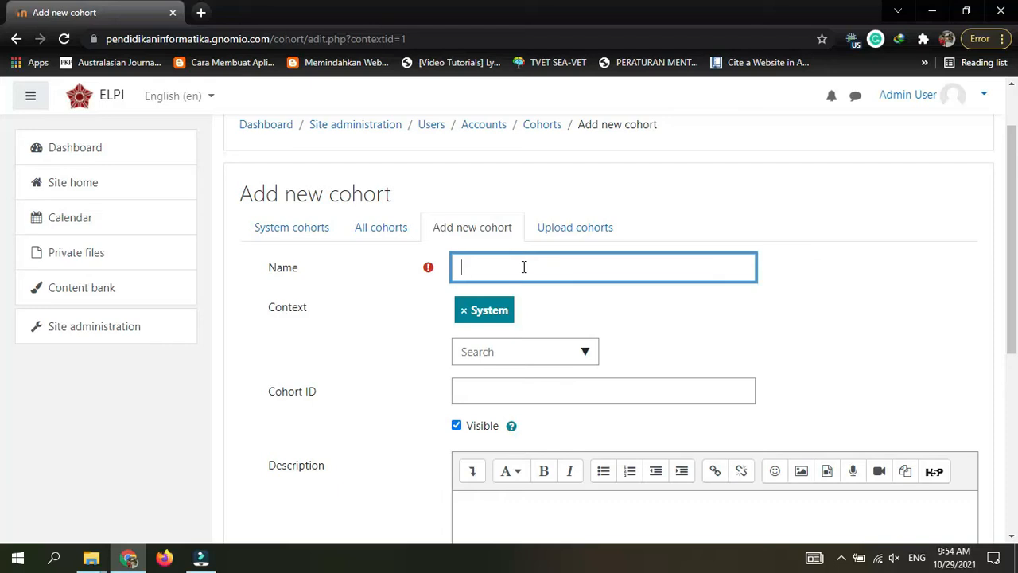
pyautogui.write('Angkatan 2017')
pyautogui.press('Tab')
pyautogui.scroll(-1, 353, 257)
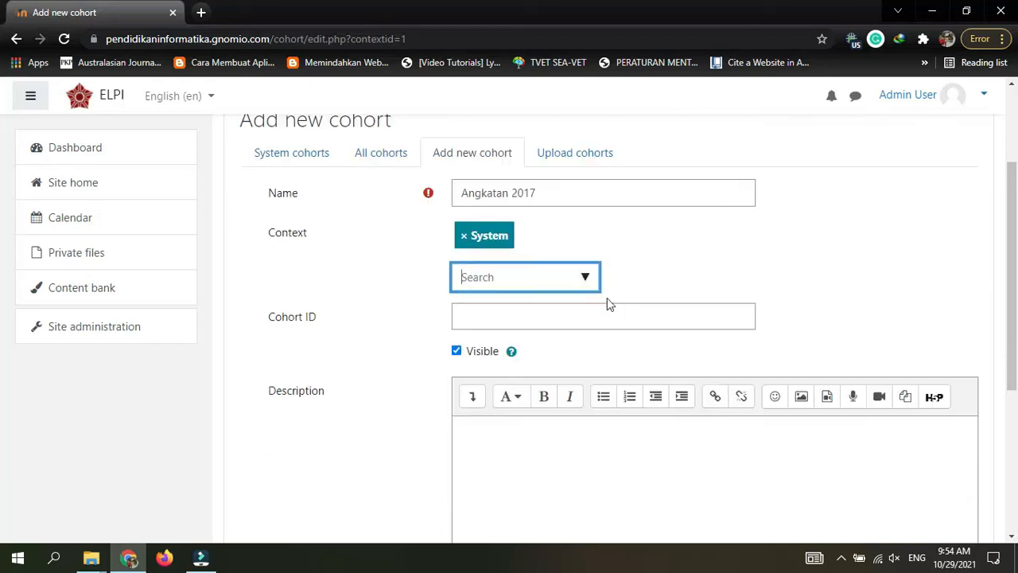
pyautogui.click(585, 282)
pyautogui.click(624, 273)
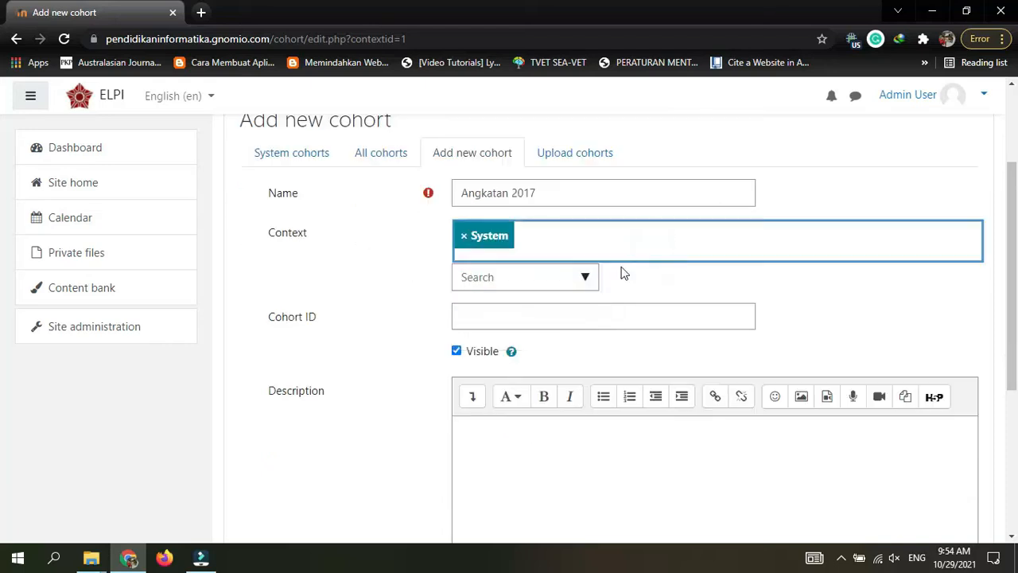
pyautogui.scroll(-1, 474, 278)
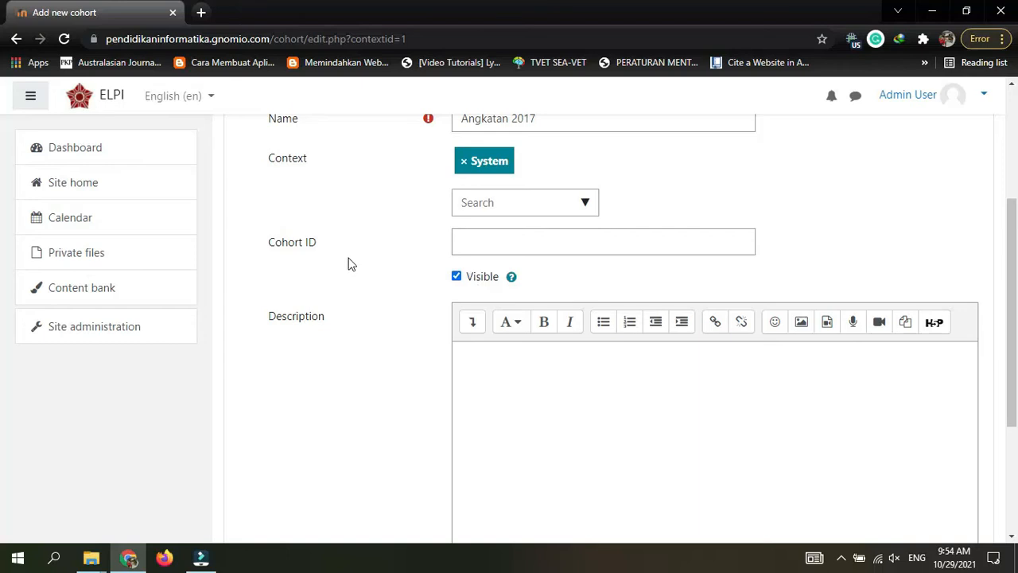
pyautogui.scroll(1, 562, 269)
pyautogui.click(563, 311)
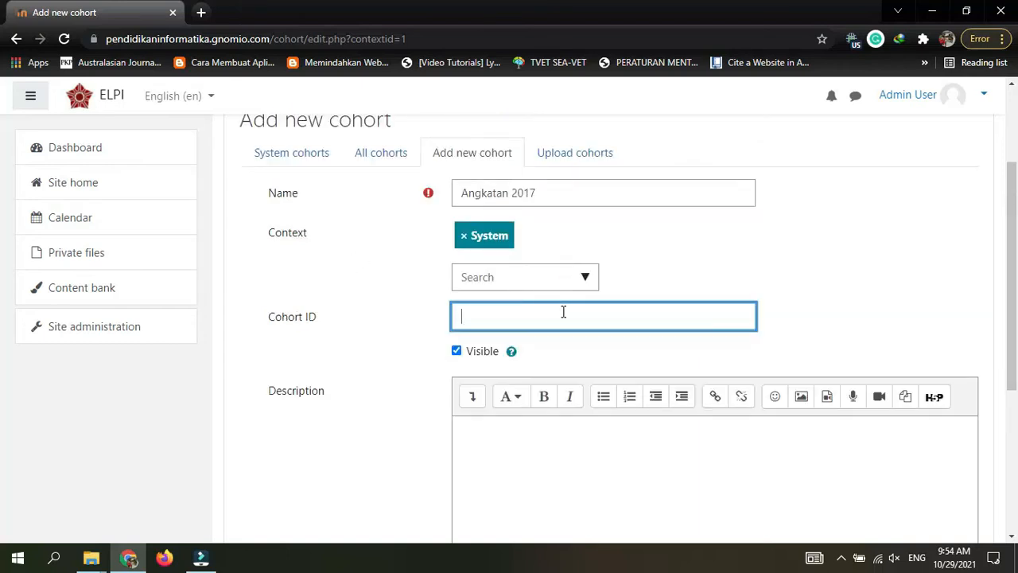
pyautogui.write('2017')
# - Add the description 'Kelas Pendidikan Informatika Angkatan 2017' and save the cohort
pyautogui.scroll(-1, 509, 416)
pyautogui.click(514, 405)
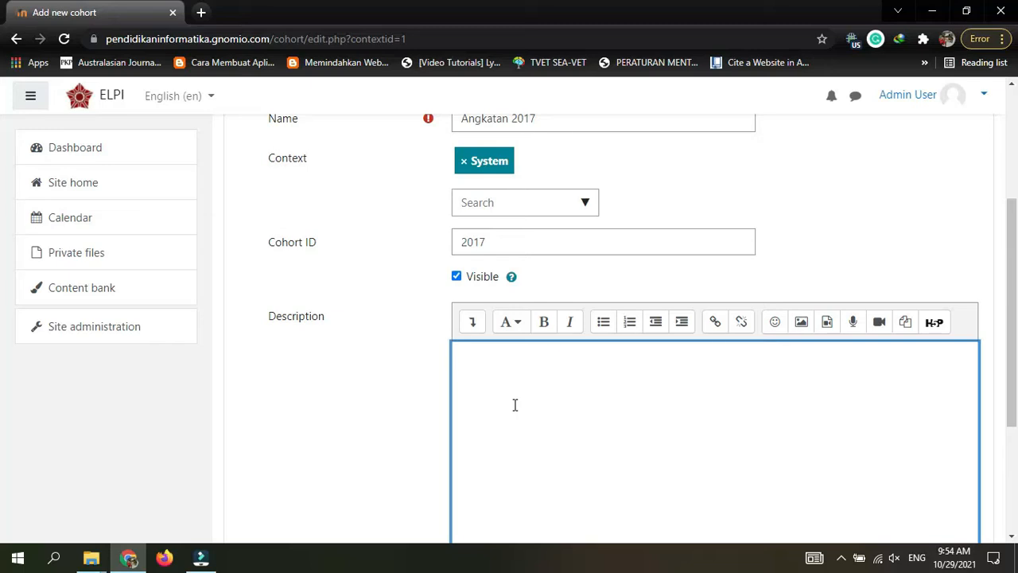
pyautogui.scroll(2, 515, 405)
pyautogui.scroll(-1, 514, 410)
pyautogui.scroll(-2, 511, 407)
pyautogui.scroll(2, 510, 407)
pyautogui.write('Kela')
pyautogui.press('BackSpace')
pyautogui.press('BackSpace')
pyautogui.press('BackSpace')
pyautogui.write('elas ')
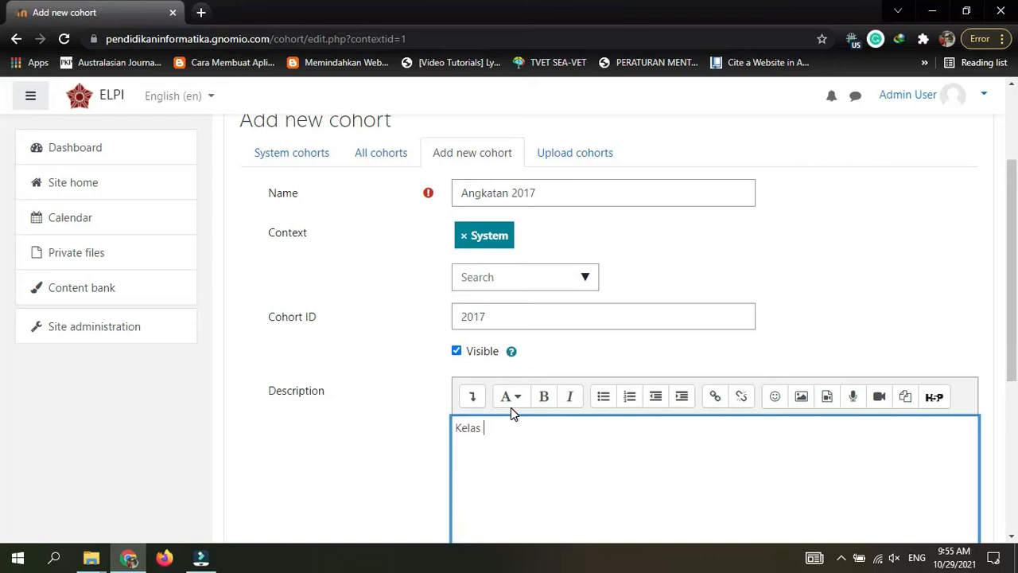
pyautogui.write('Pendidikan Informatika Angka')
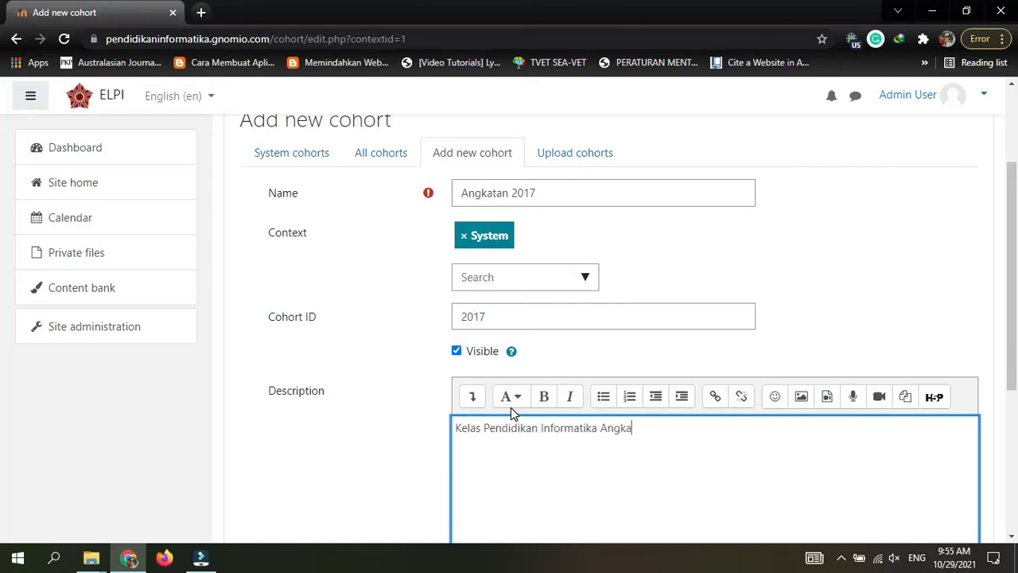
pyautogui.write('tan 2017')
pyautogui.scroll(-4, 518, 422)
pyautogui.scroll(2, 483, 341)
pyautogui.scroll(3, 481, 336)
pyautogui.scroll(-5, 484, 340)
pyautogui.click(513, 396)
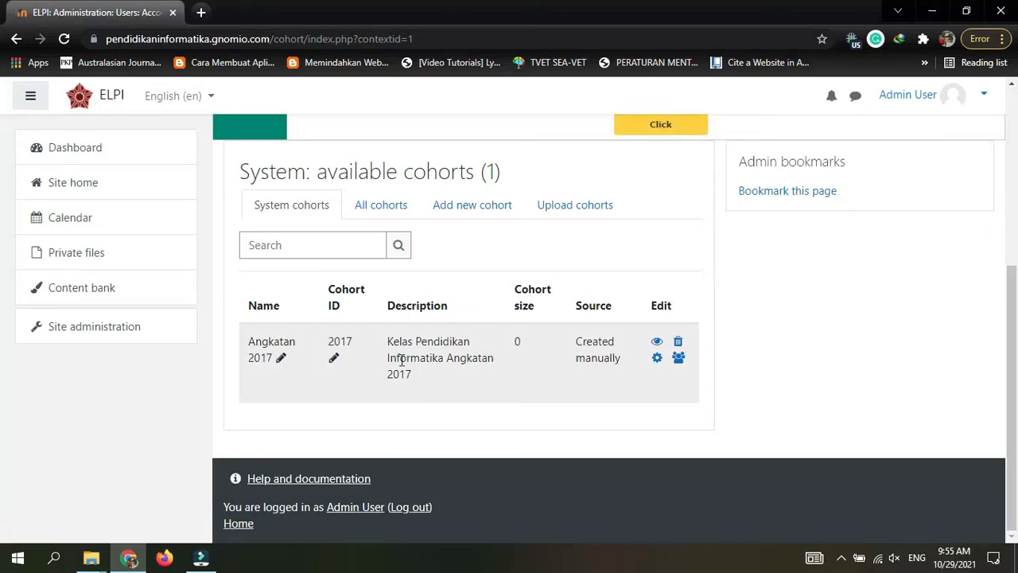
pyautogui.scroll(4, 400, 357)
pyautogui.scroll(-4, 400, 366)
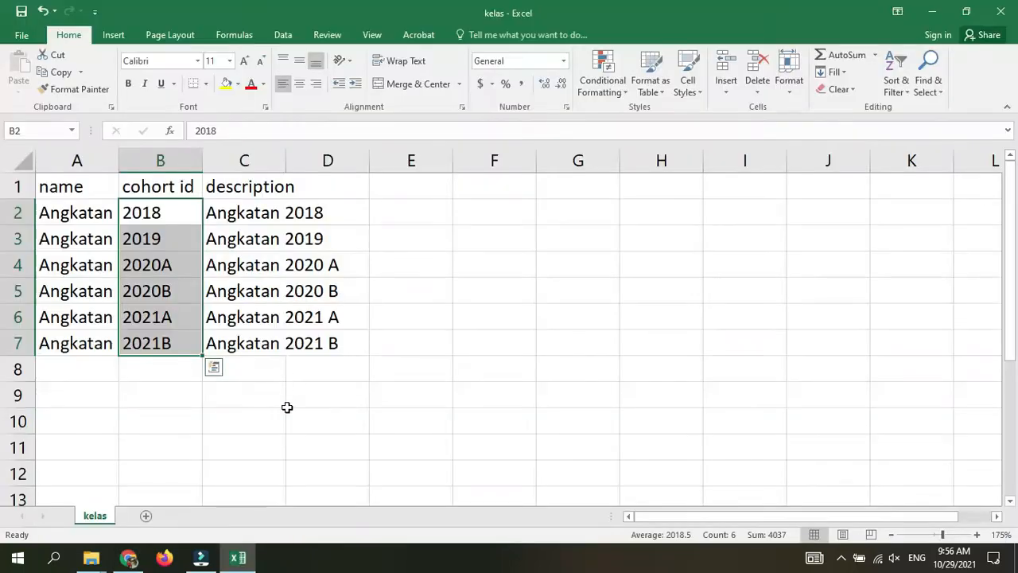
# - Make the header cells A1:C1 bold and autofit column A
pyautogui.click(288, 402)
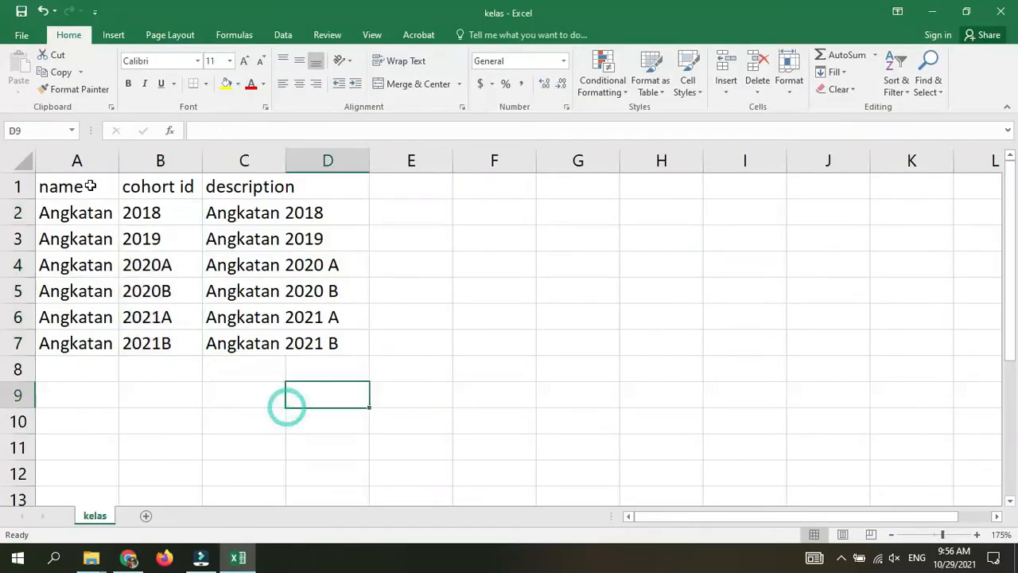
pyautogui.moveTo(77, 186); pyautogui.dragTo(259, 198)
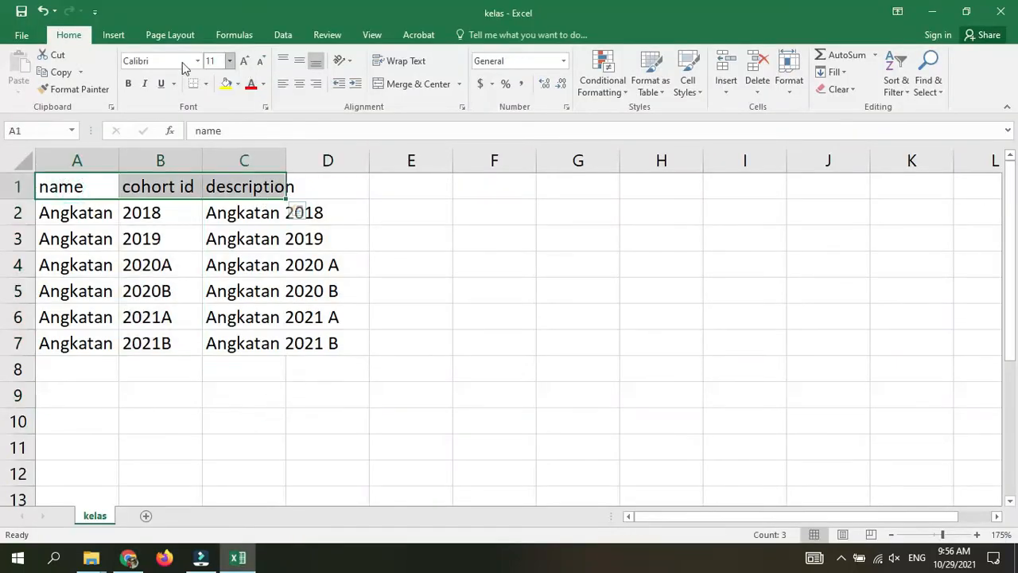
pyautogui.click(128, 85)
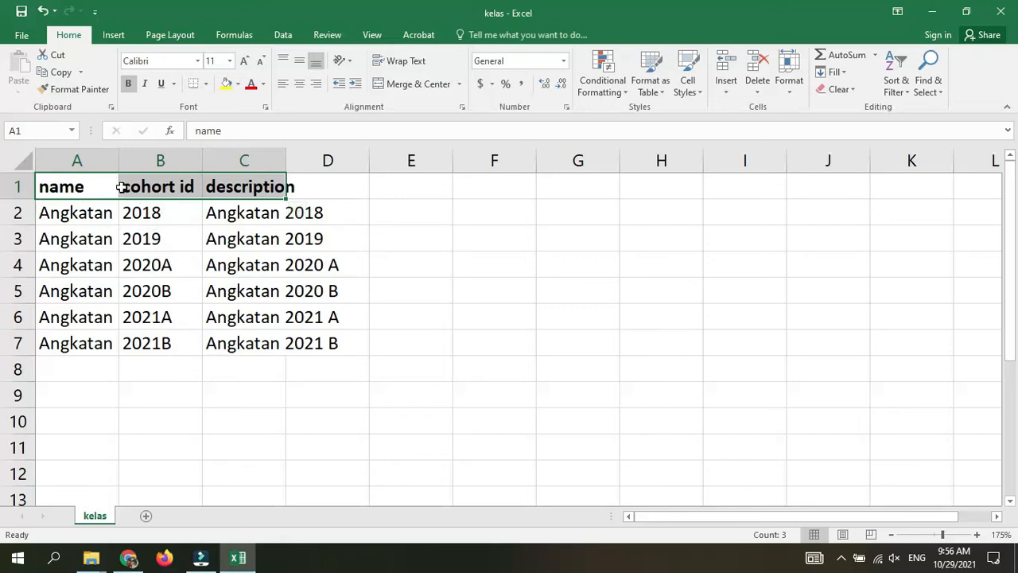
pyautogui.doubleClick(118, 163)
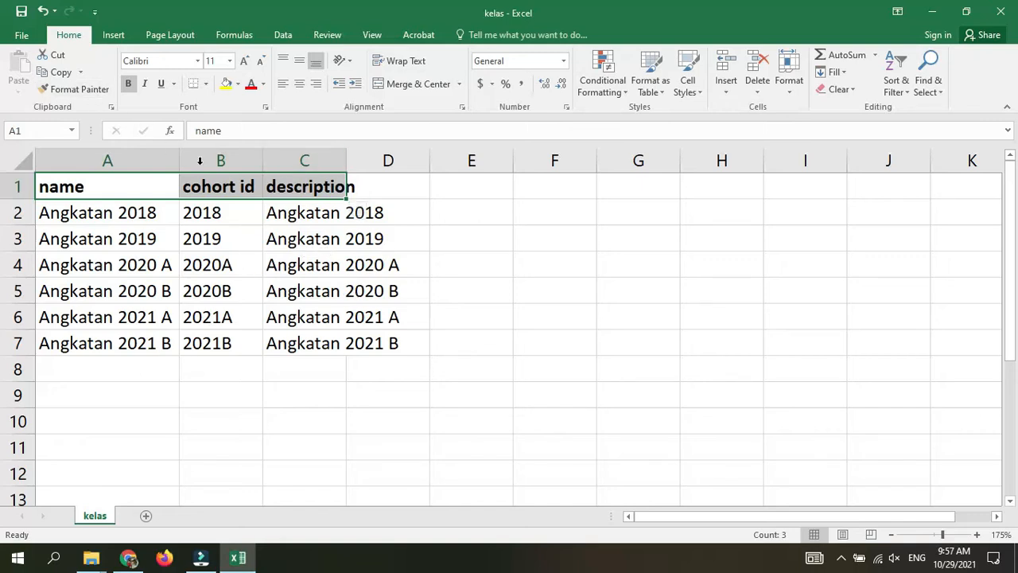
# - Save the sheet as kelas.csv (CSV Comma delimited) in the gnomio folder, replacing the old file
pyautogui.click(22, 36)
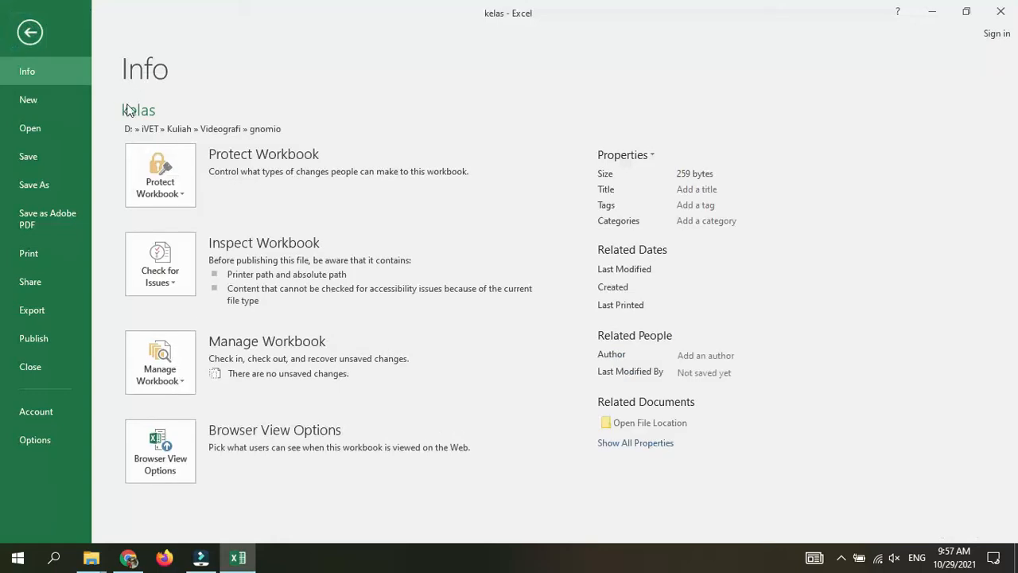
pyautogui.click(58, 181)
pyautogui.click(380, 140)
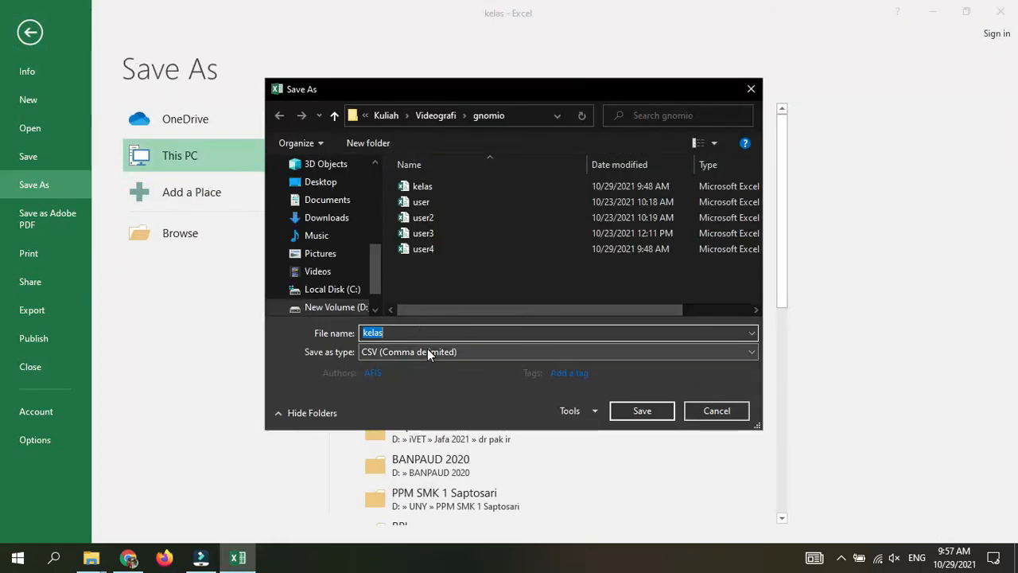
pyautogui.click(427, 352)
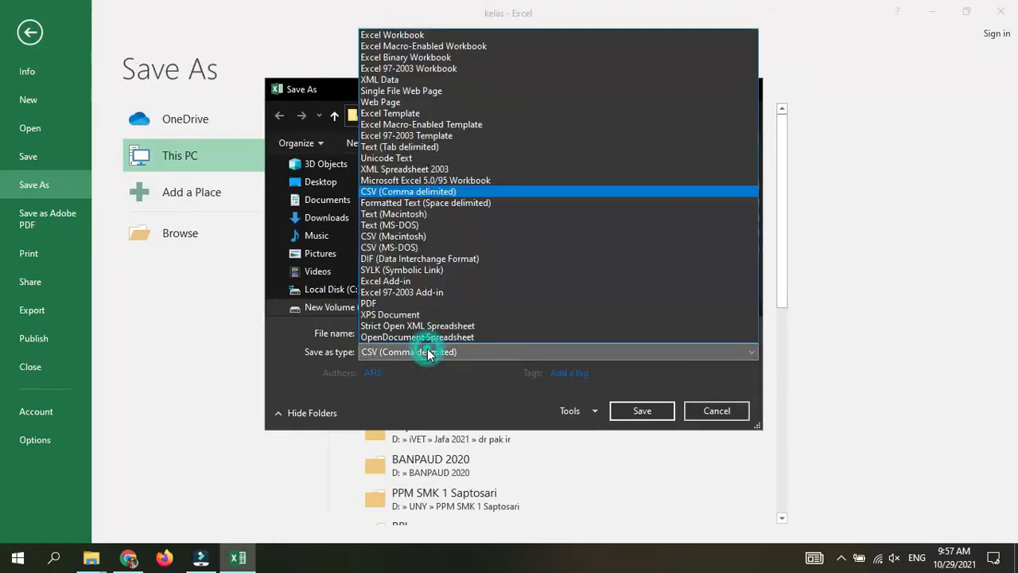
pyautogui.click(421, 192)
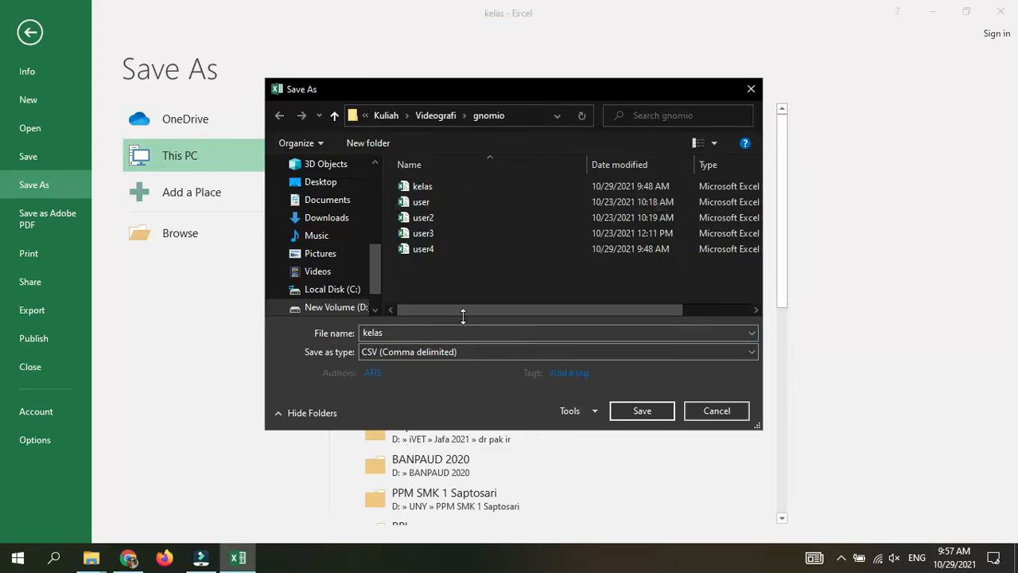
pyautogui.click(625, 417)
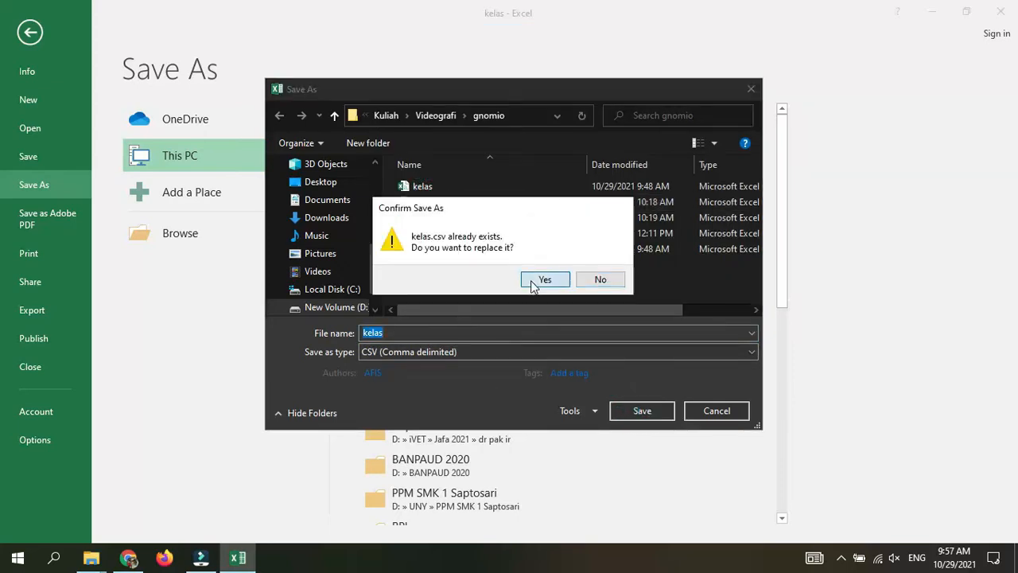
pyautogui.click(533, 283)
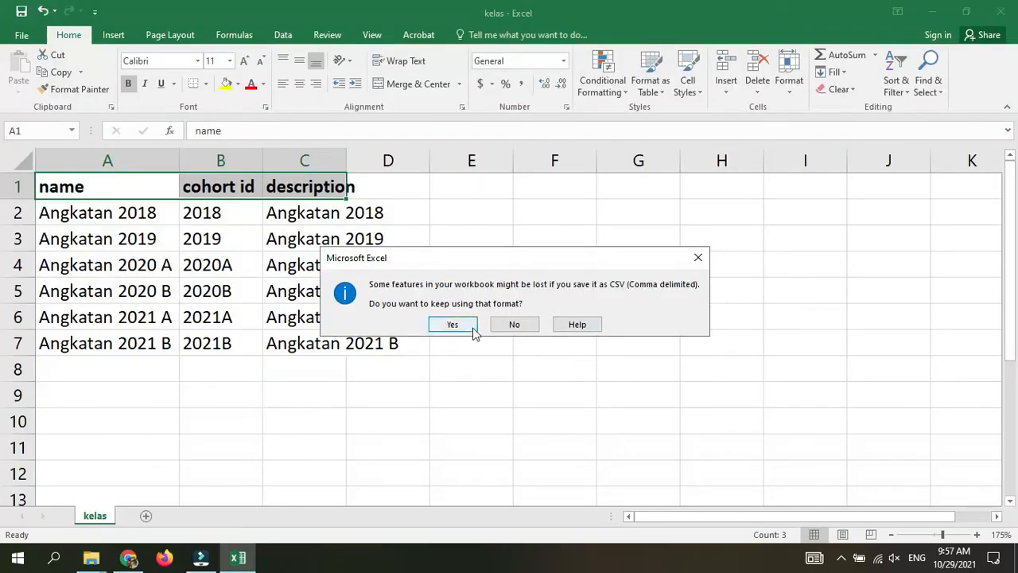
pyautogui.click(452, 325)
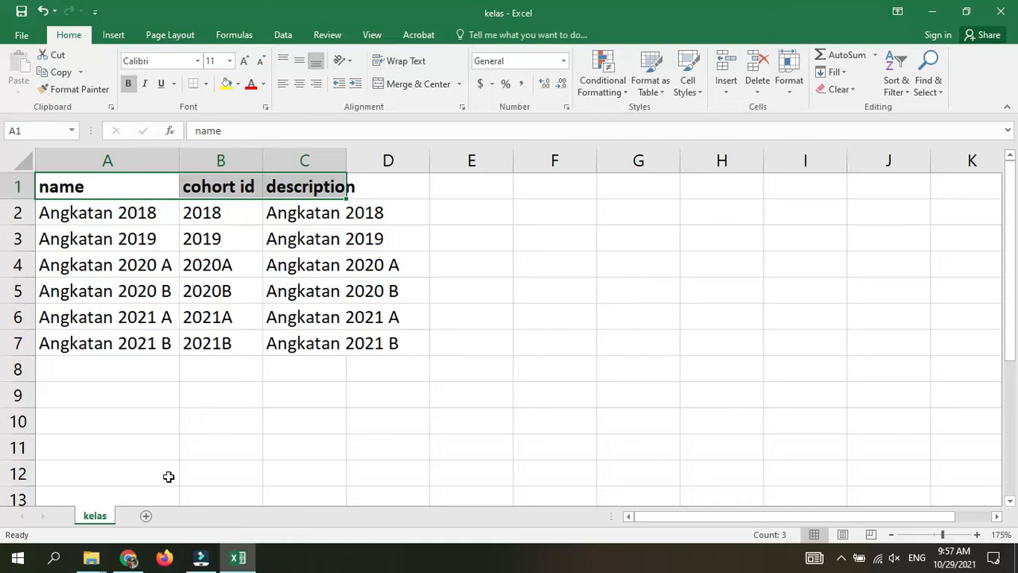
pyautogui.click(132, 559)
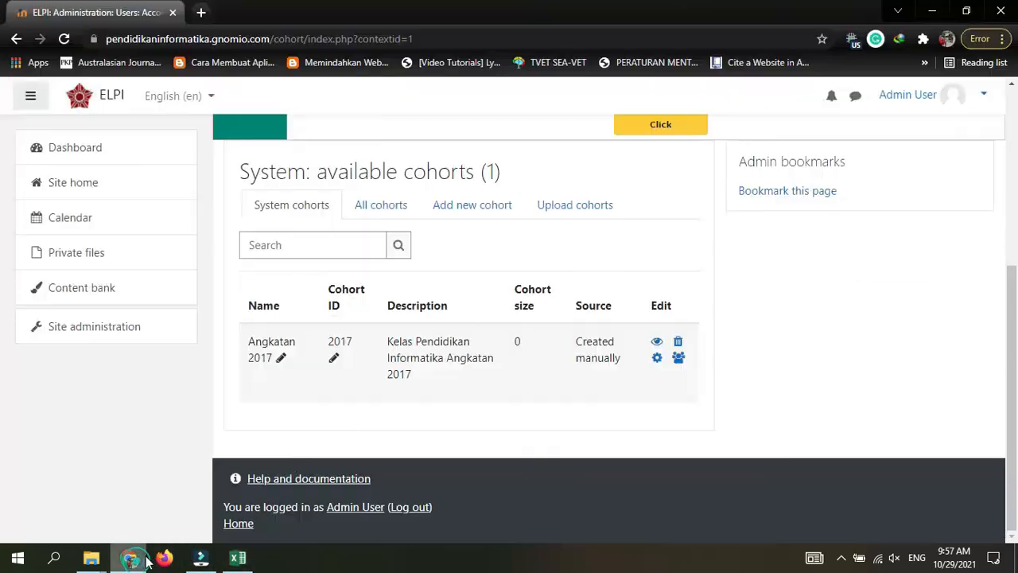
# - Attach kelas.csv on the Upload cohorts page and preview its six Angkatan cohorts
pyautogui.click(571, 218)
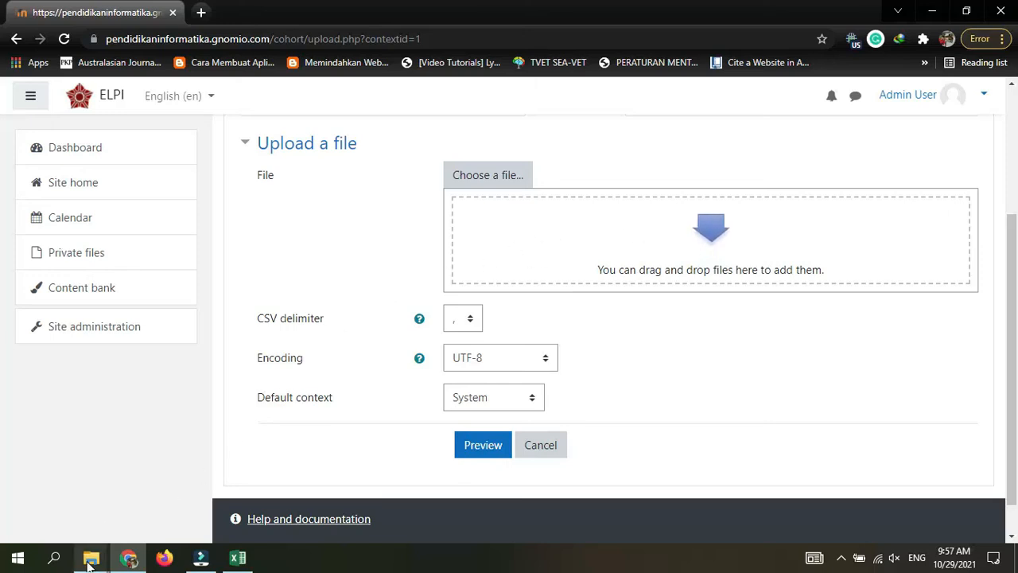
pyautogui.moveTo(90, 557)
pyautogui.click(243, 513)
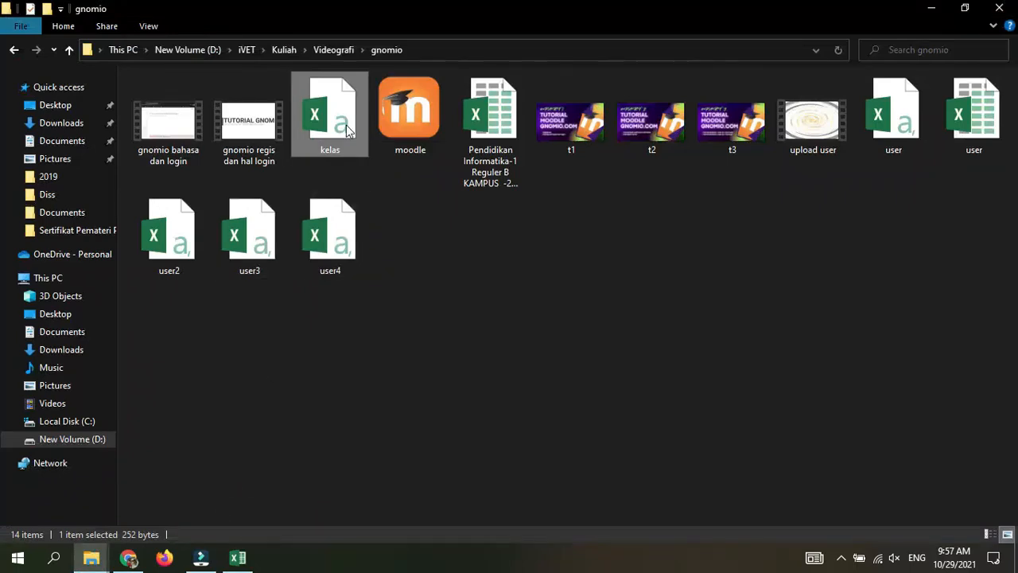
pyautogui.moveTo(346, 124); pyautogui.dragTo(663, 249)
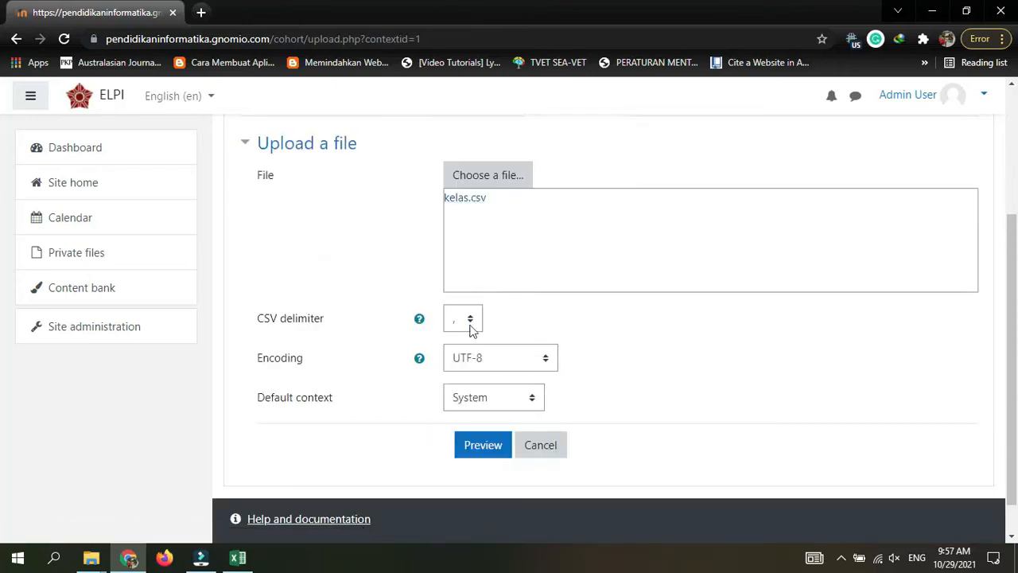
pyautogui.click(474, 445)
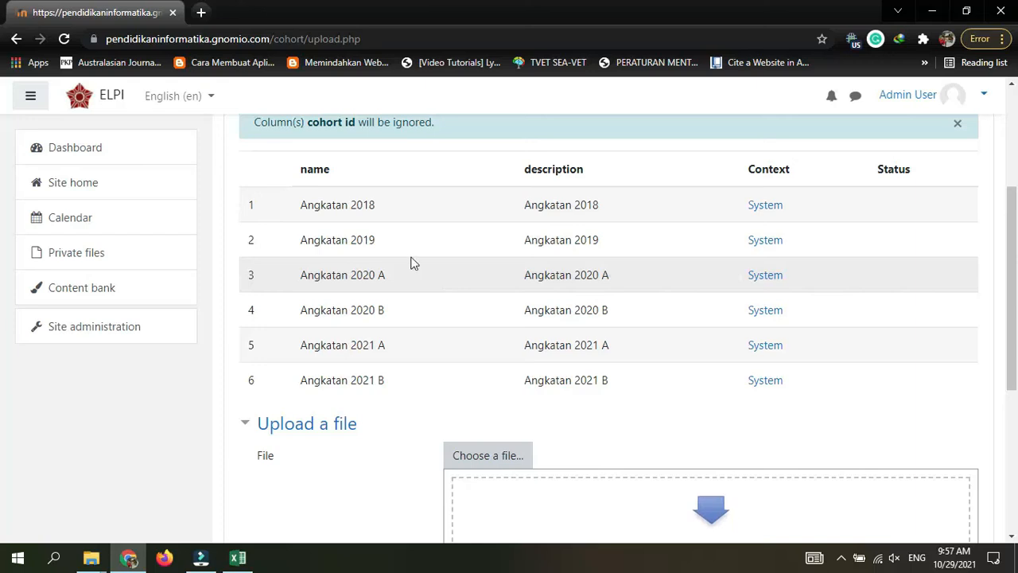
pyautogui.scroll(-3, 510, 288)
pyautogui.scroll(-1, 509, 296)
pyautogui.scroll(4, 507, 295)
pyautogui.scroll(-1, 582, 248)
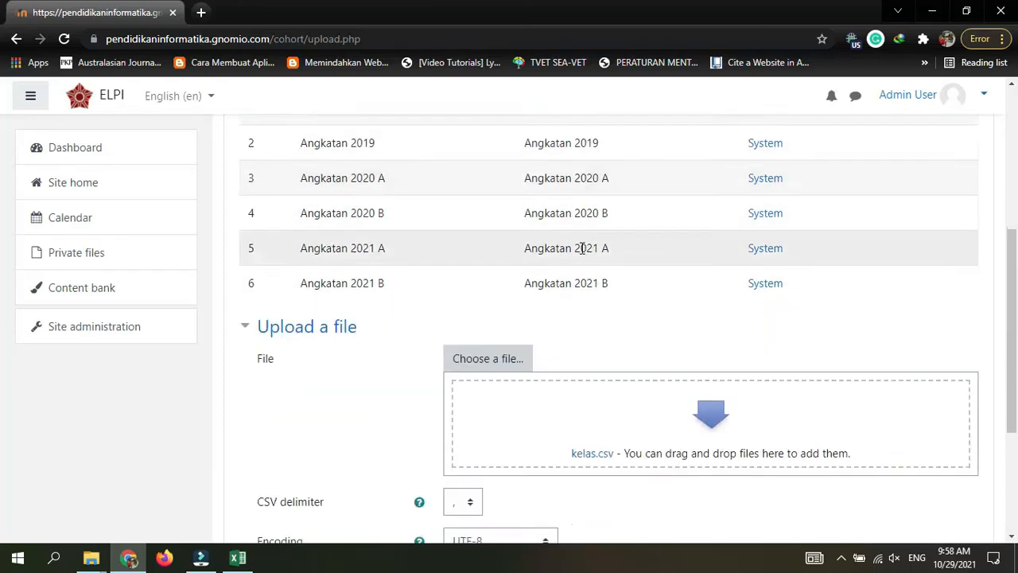
pyautogui.scroll(-3, 582, 248)
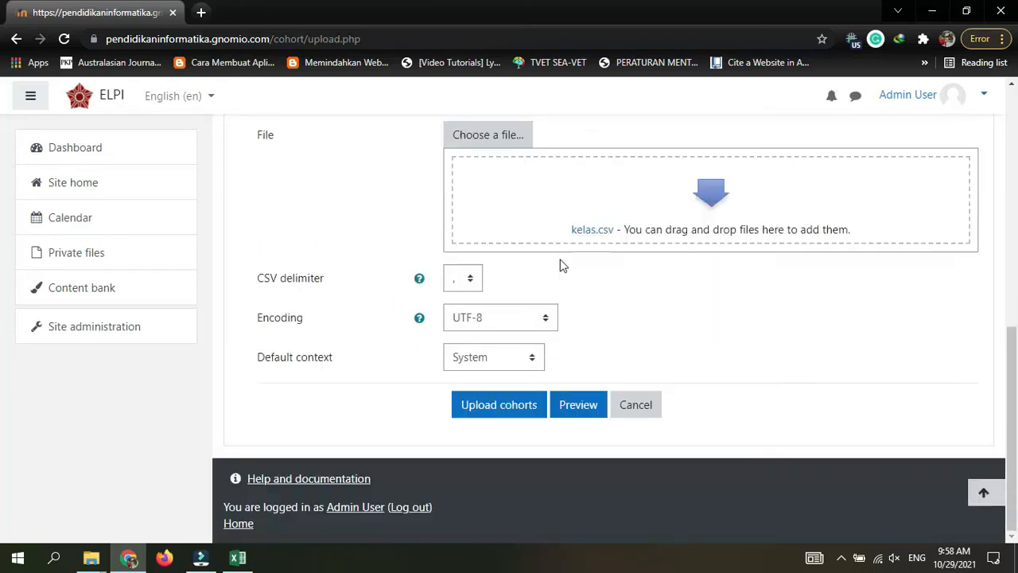
# - Upload the kelas.csv cohorts and check the list now runs through Angkatan 2021 B
pyautogui.click(511, 416)
pyautogui.click(632, 402)
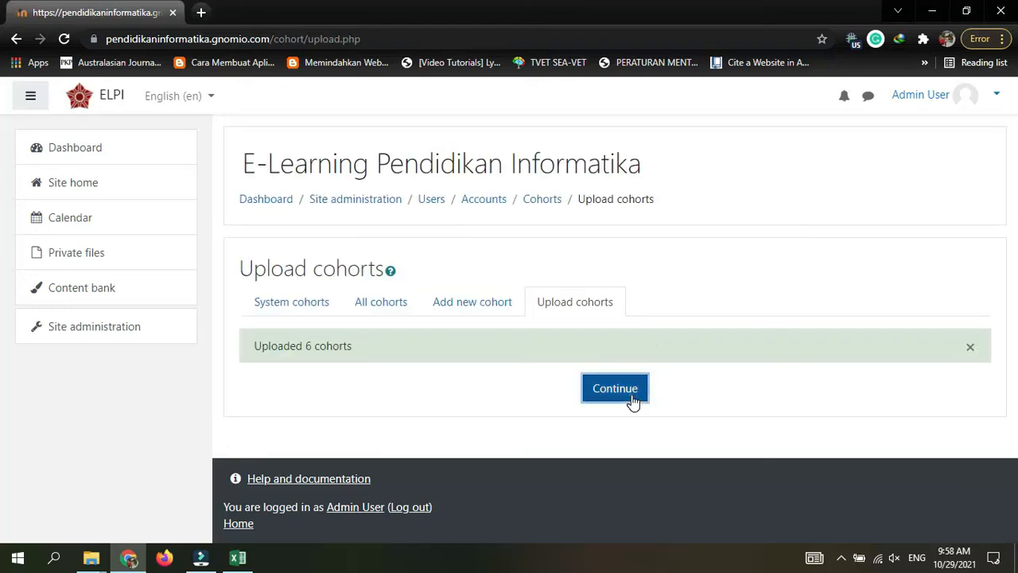
pyautogui.scroll(-5, 625, 395)
pyautogui.scroll(4, 543, 364)
pyautogui.scroll(-3, 543, 364)
pyautogui.scroll(-2, 541, 361)
pyautogui.scroll(4, 540, 359)
pyautogui.scroll(-1, 424, 329)
pyautogui.scroll(-2, 424, 328)
pyautogui.scroll(3, 421, 329)
pyautogui.scroll(-7, 390, 297)
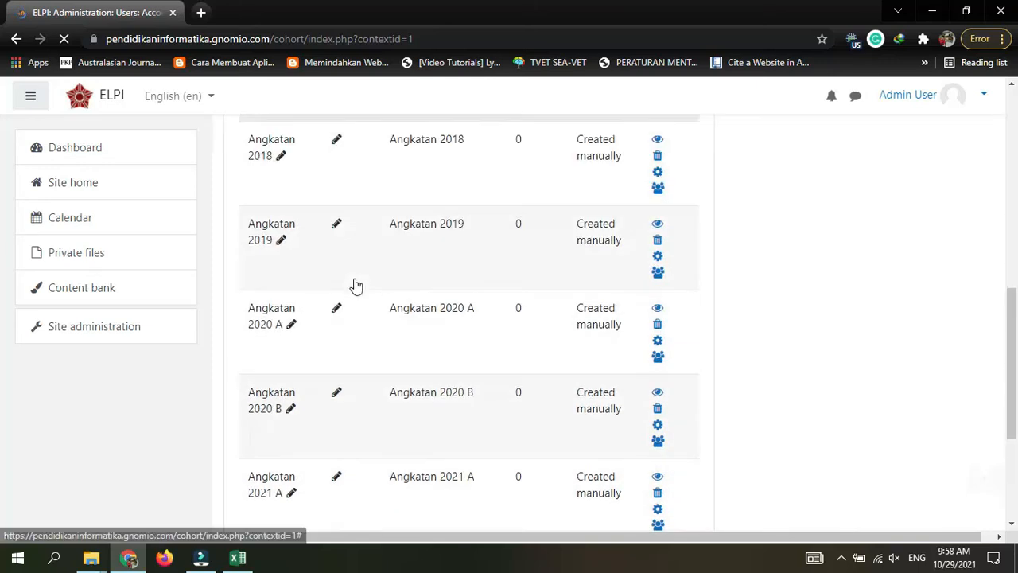
pyautogui.scroll(7, 356, 286)
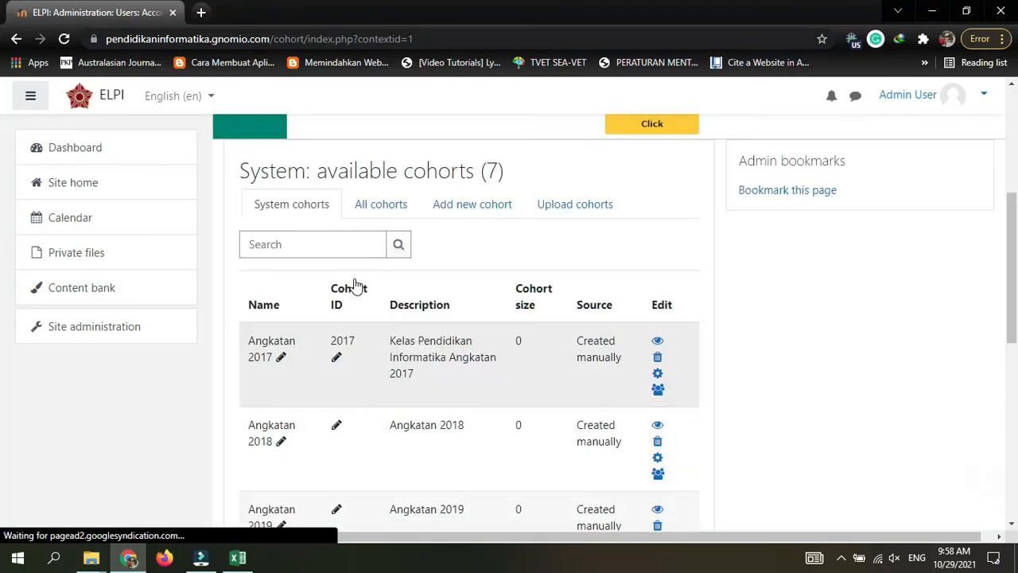
pyautogui.scroll(1, 357, 286)
pyautogui.scroll(-4, 357, 329)
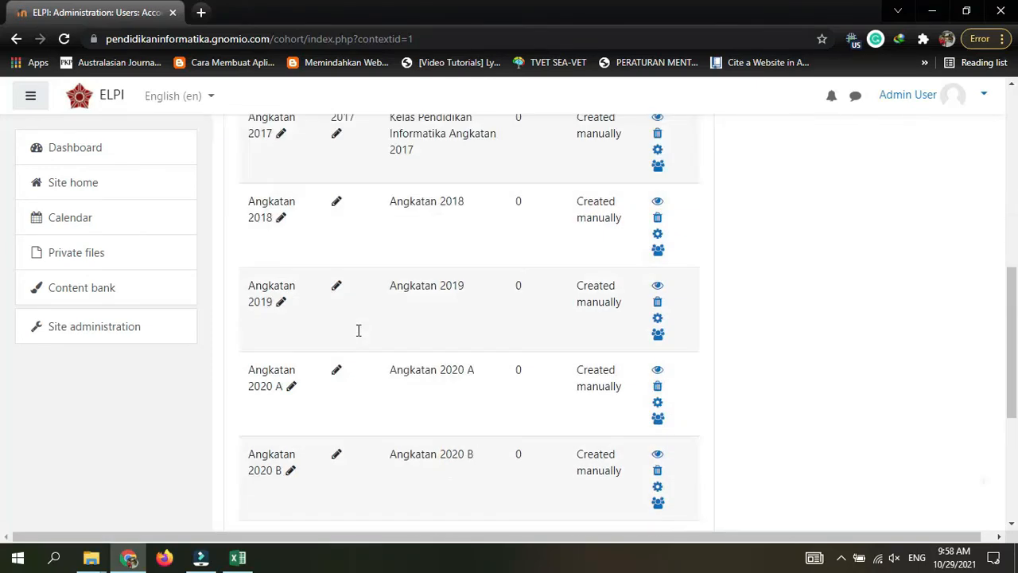
pyautogui.scroll(-2, 357, 330)
pyautogui.scroll(2, 357, 334)
pyautogui.scroll(-4, 358, 336)
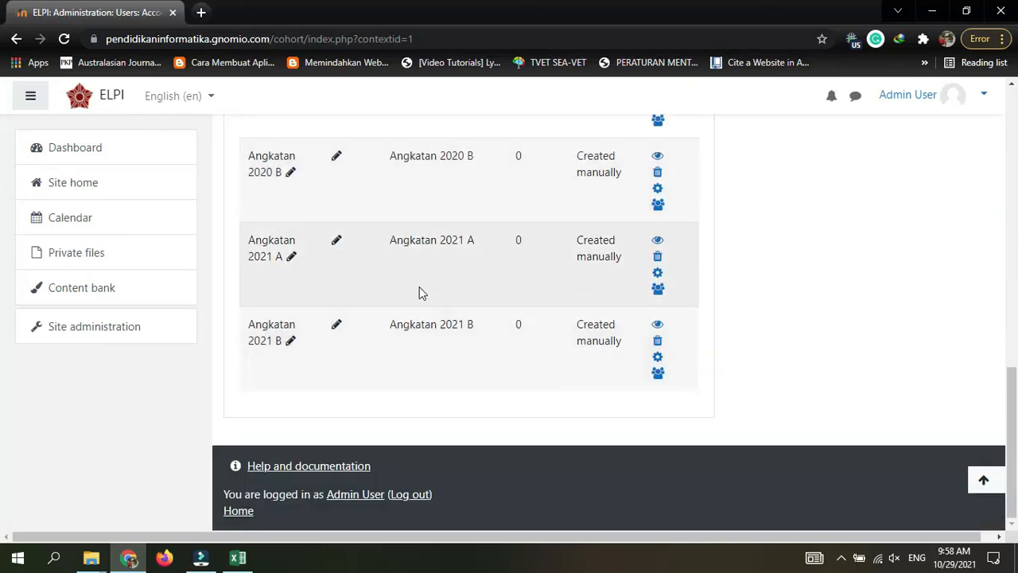
pyautogui.scroll(2, 421, 291)
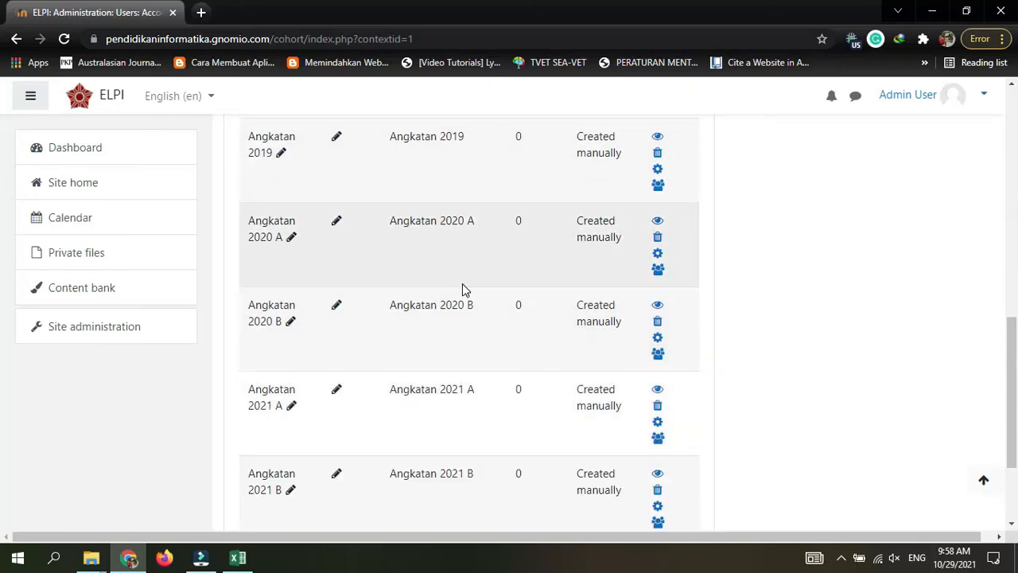
pyautogui.scroll(-1, 465, 291)
pyautogui.scroll(1, 465, 290)
pyautogui.scroll(-1, 465, 290)
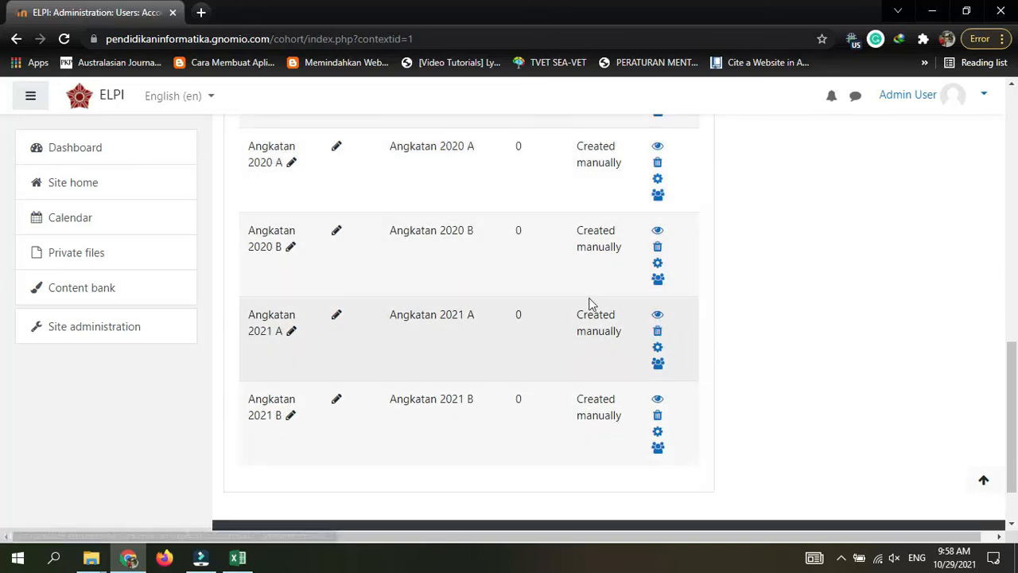
pyautogui.scroll(-1, 495, 342)
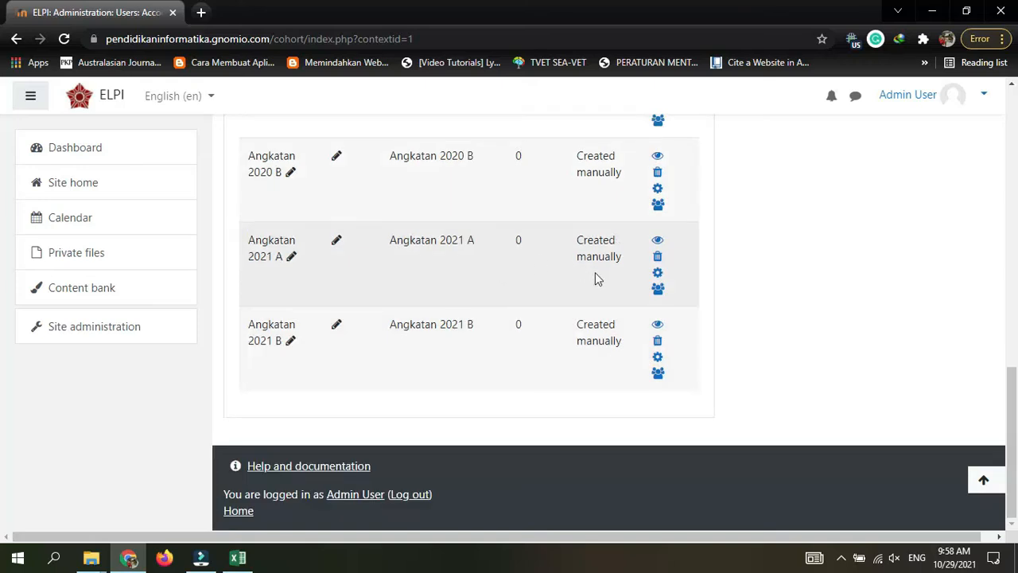
pyautogui.click(657, 296)
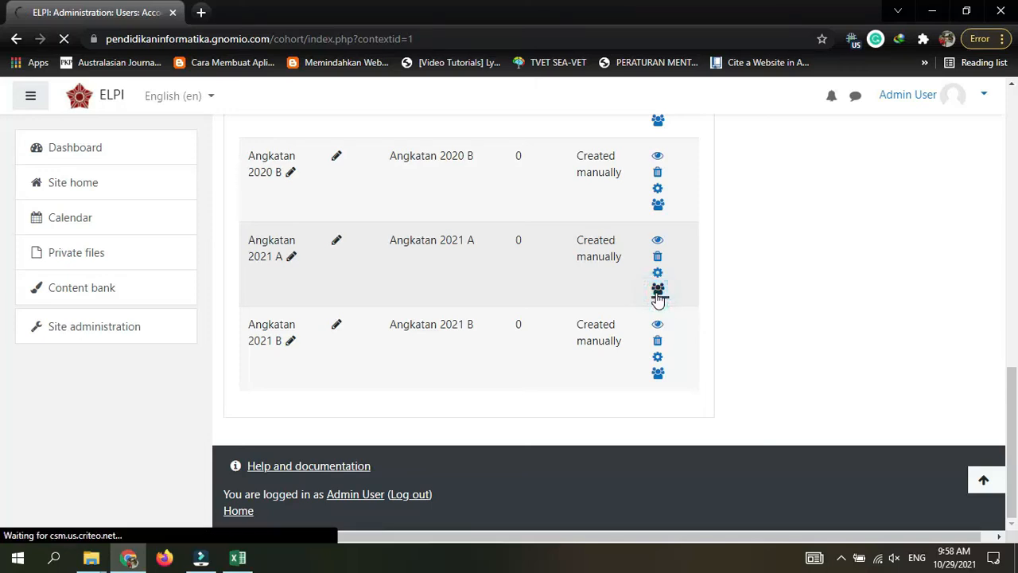
pyautogui.scroll(-3, 437, 259)
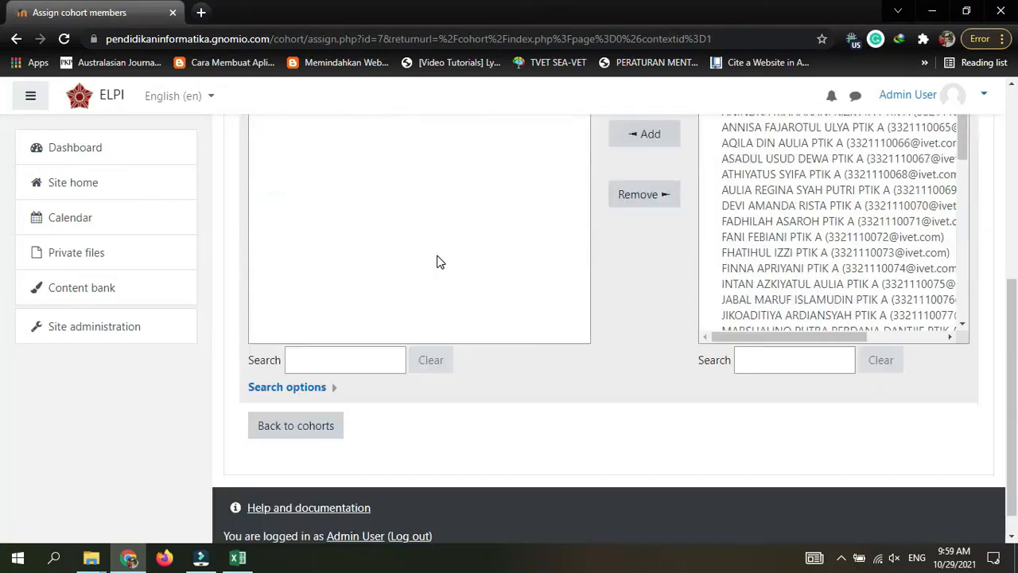
pyautogui.scroll(3, 484, 170)
pyautogui.scroll(-3, 462, 278)
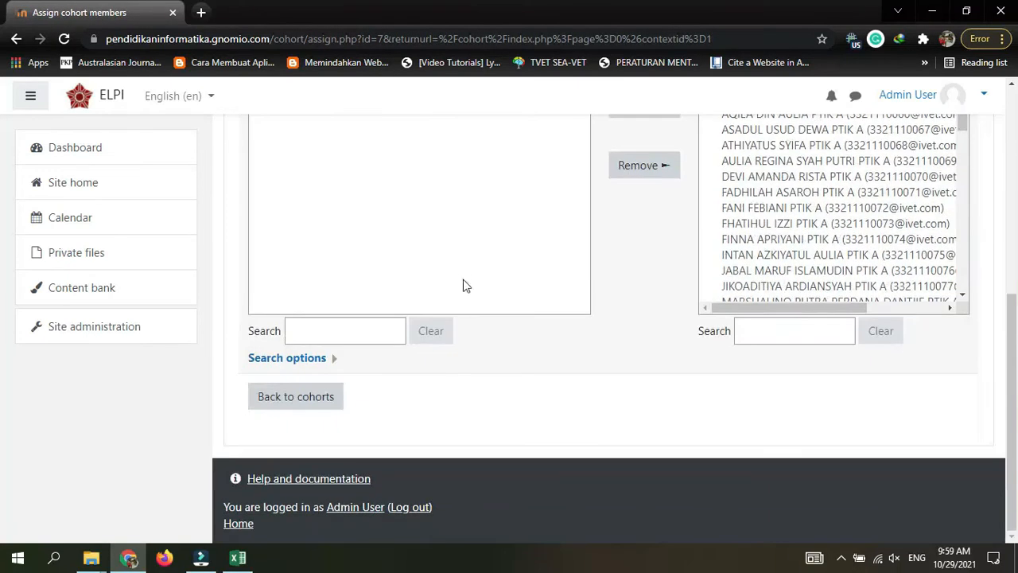
pyautogui.scroll(2, 464, 284)
pyautogui.scroll(2, 802, 246)
pyautogui.scroll(-6, 799, 248)
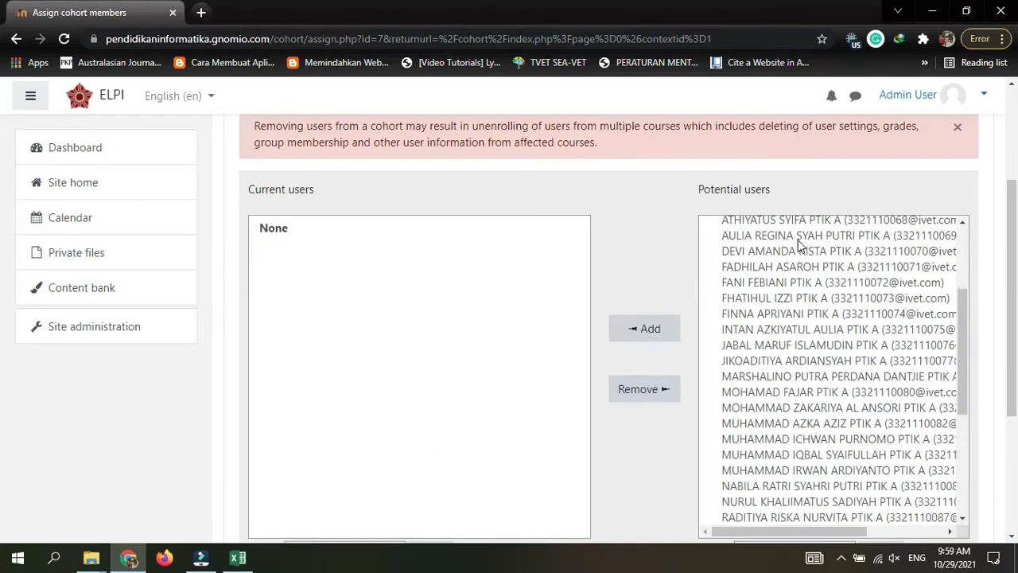
pyautogui.scroll(-3, 673, 327)
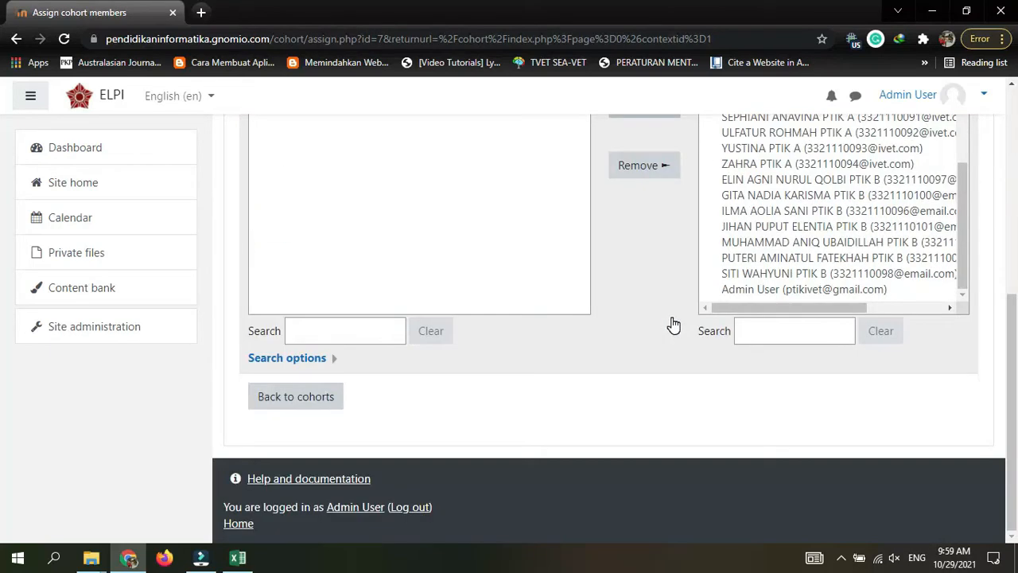
pyautogui.click(785, 332)
pyautogui.scroll(5, 744, 304)
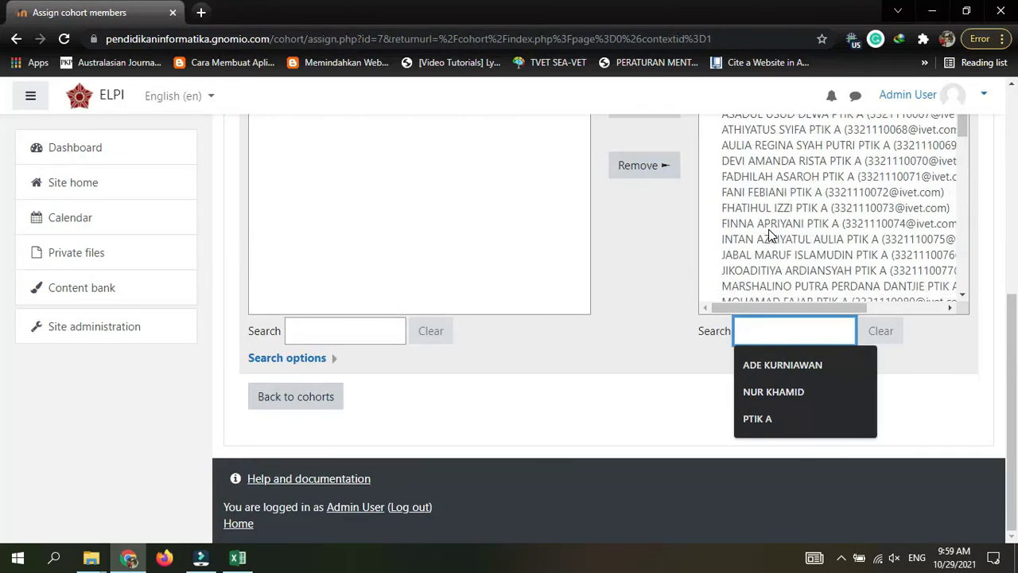
pyautogui.scroll(3, 761, 268)
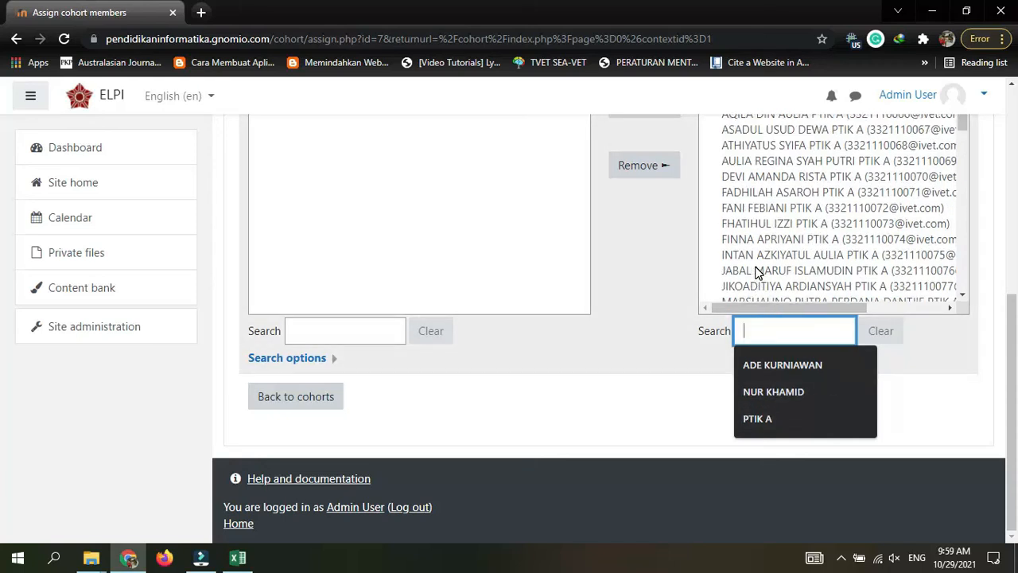
pyautogui.scroll(1, 660, 262)
pyautogui.scroll(-3, 707, 324)
pyautogui.scroll(-3, 646, 277)
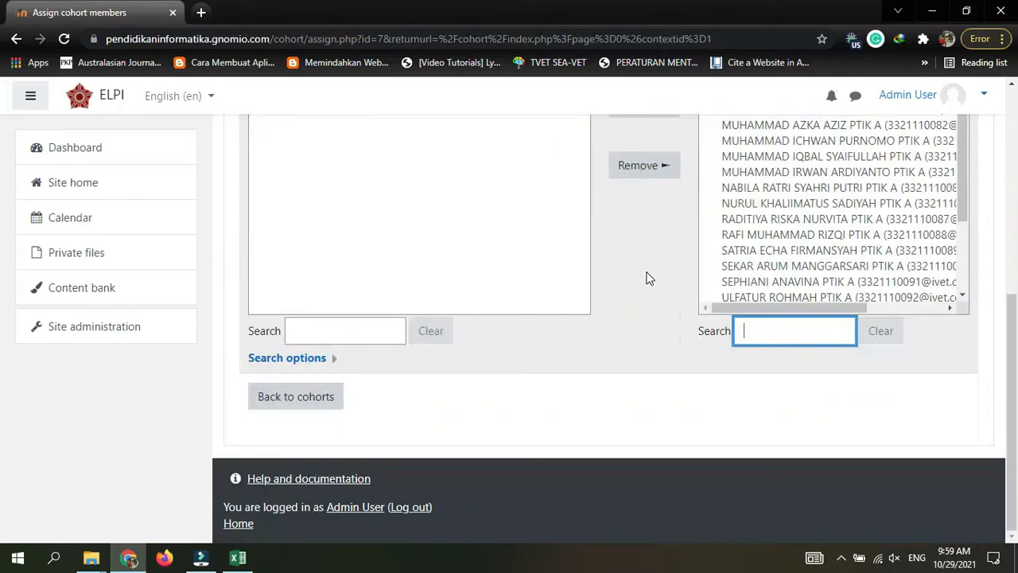
# - Filter potential users for Angkatan 2021 A by 'PTIK A' and select the first of 35 matches
pyautogui.click(771, 329)
pyautogui.write('PTIK A')
pyautogui.click(779, 364)
pyautogui.scroll(10, 801, 265)
pyautogui.scroll(-5, 825, 296)
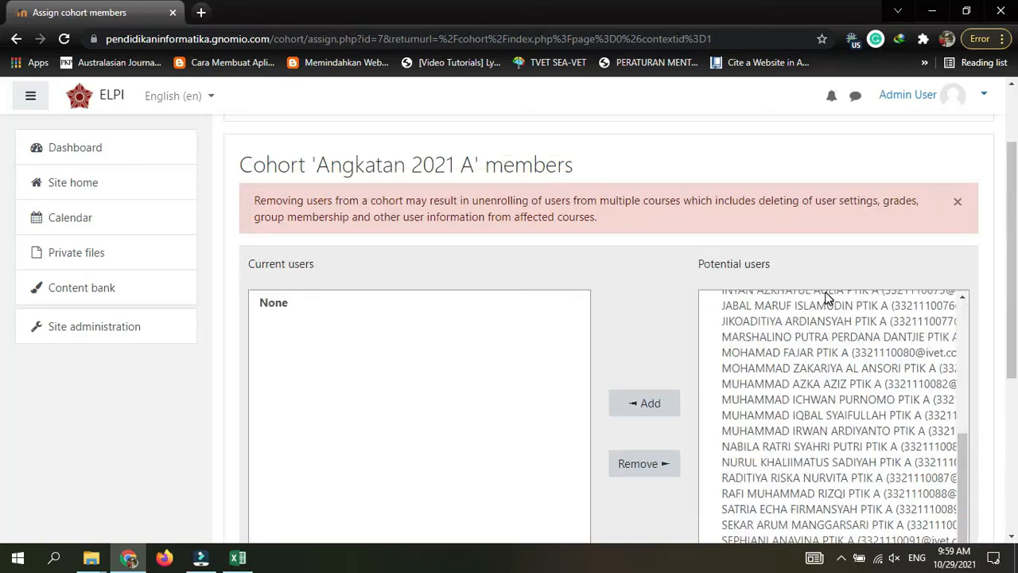
pyautogui.scroll(-5, 875, 292)
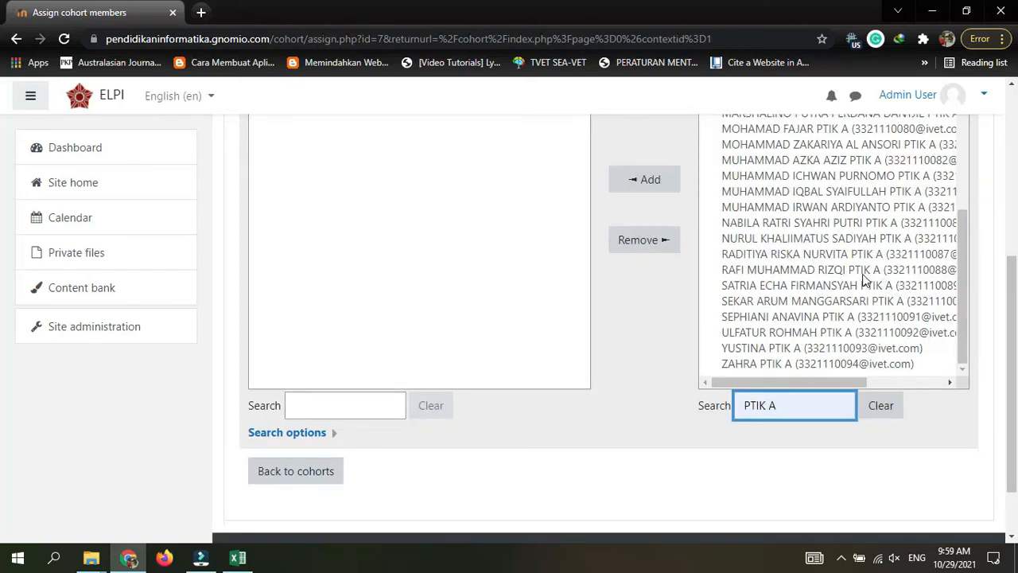
pyautogui.scroll(3, 865, 280)
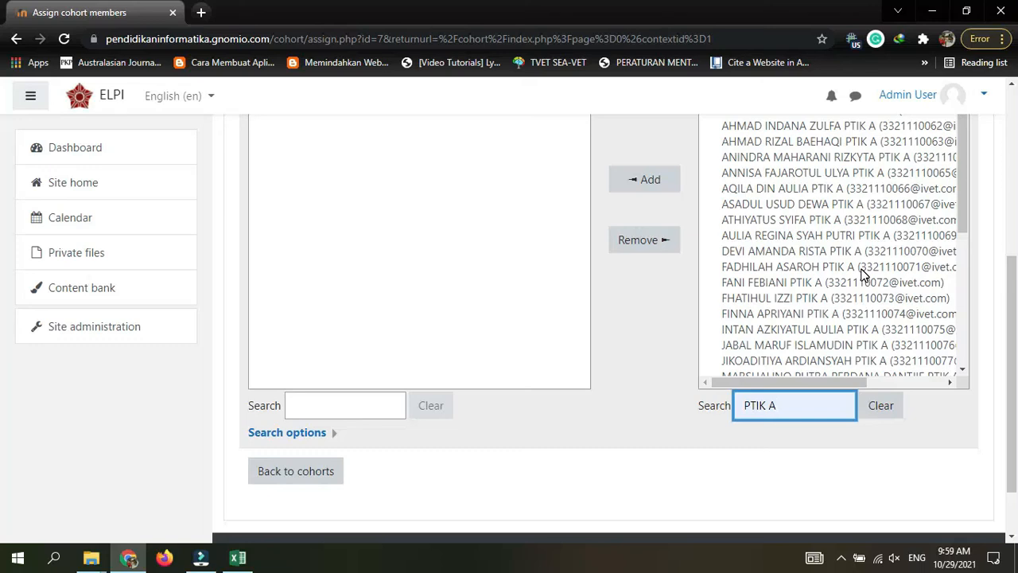
pyautogui.scroll(3, 844, 239)
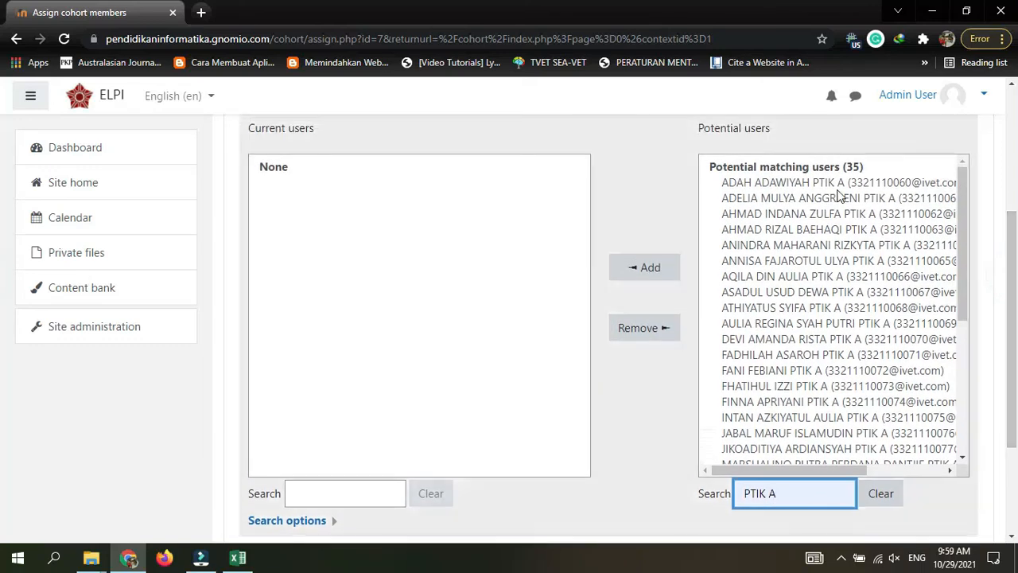
pyautogui.click(834, 185)
pyautogui.scroll(3, 843, 216)
pyautogui.scroll(-3, 843, 215)
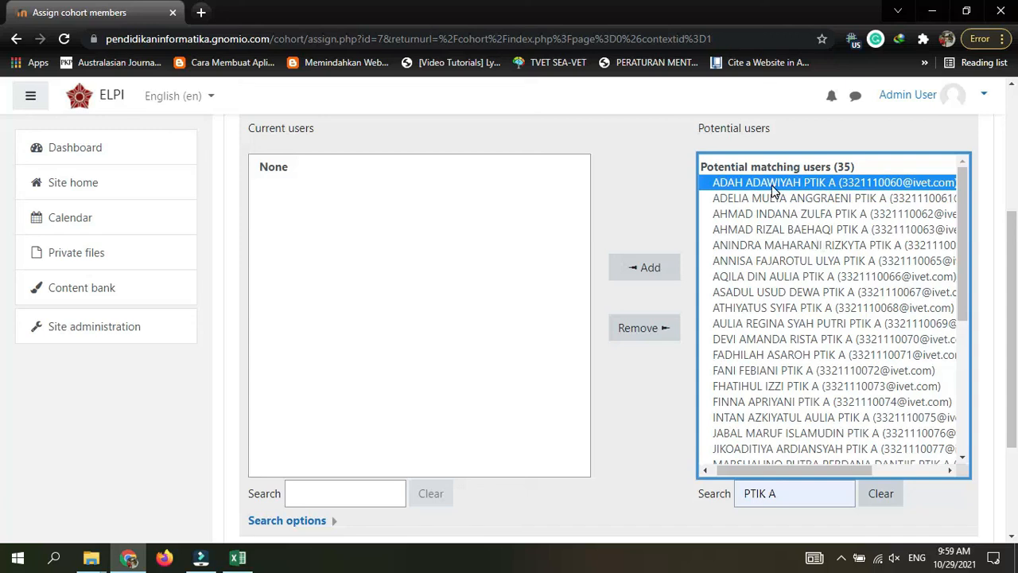
# - Select all 35 PTIK A students, add them to Angkatan 2021 A, and go back to cohorts
pyautogui.hotkey('ctrl', 'a')
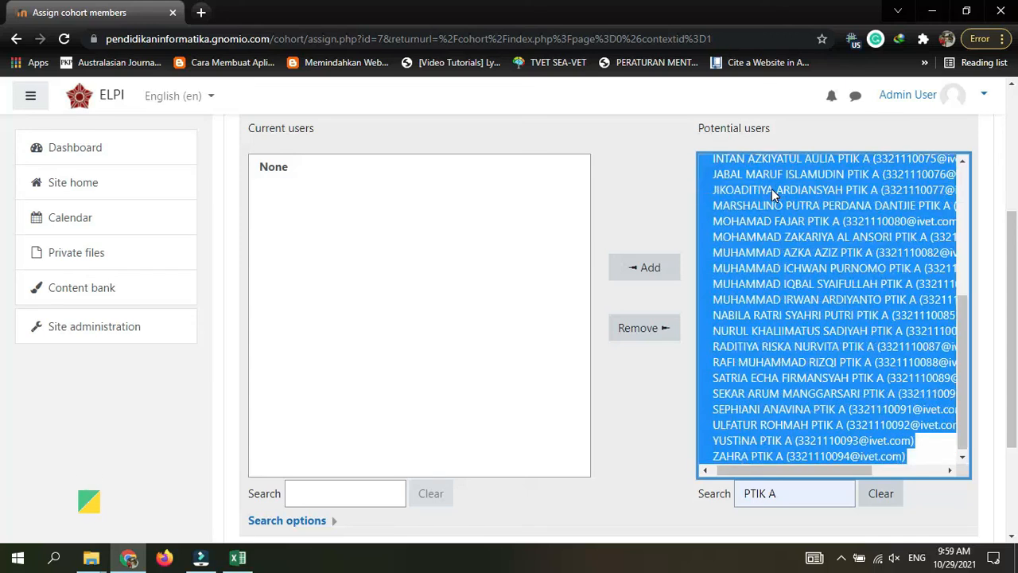
pyautogui.moveTo(964, 343); pyautogui.dragTo(967, 199)
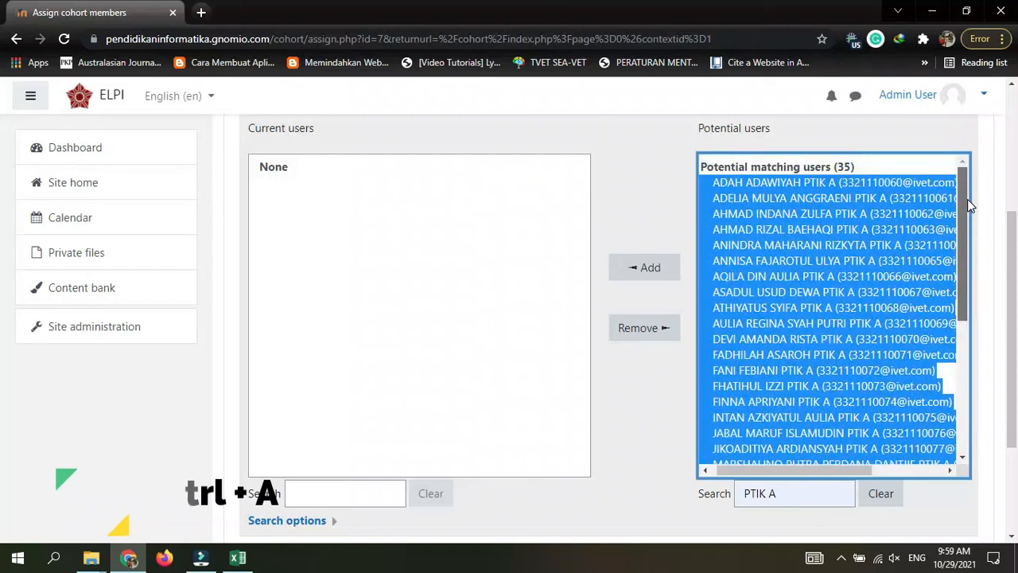
pyautogui.click(650, 268)
pyautogui.scroll(-3, 472, 334)
pyautogui.scroll(-3, 718, 270)
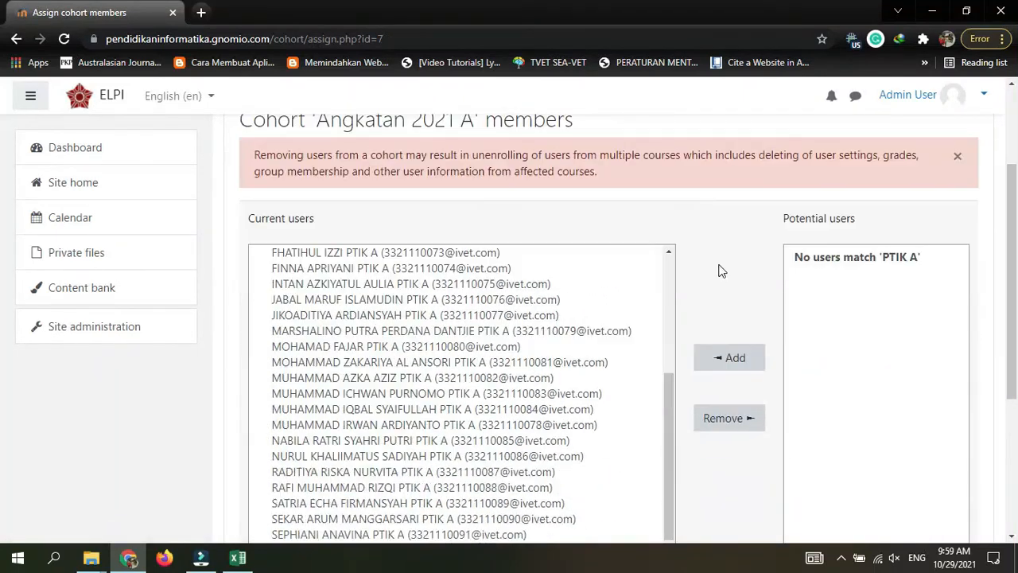
pyautogui.scroll(-1, 571, 312)
pyautogui.scroll(3, 571, 313)
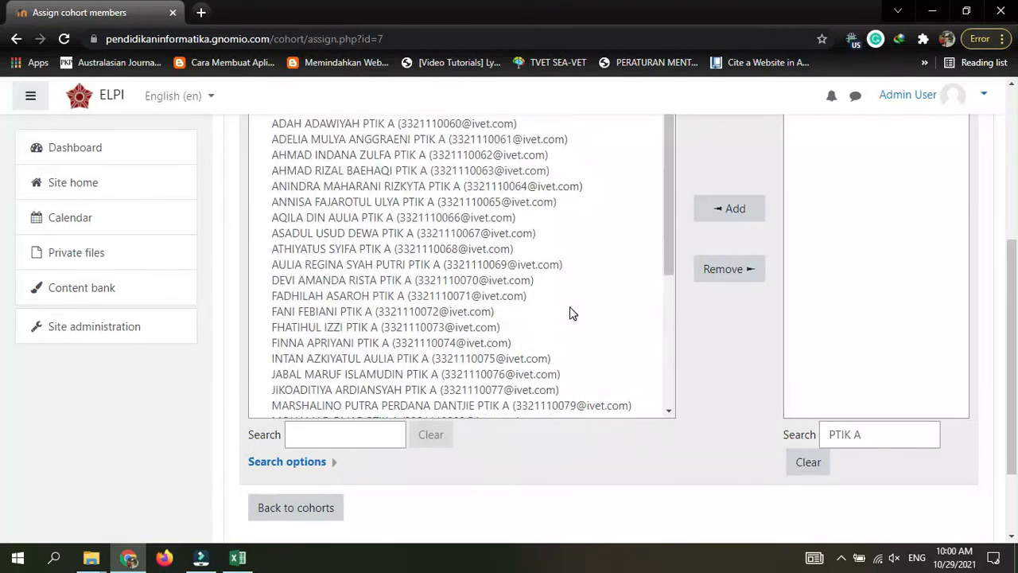
pyautogui.scroll(3, 581, 287)
pyautogui.scroll(-3, 289, 373)
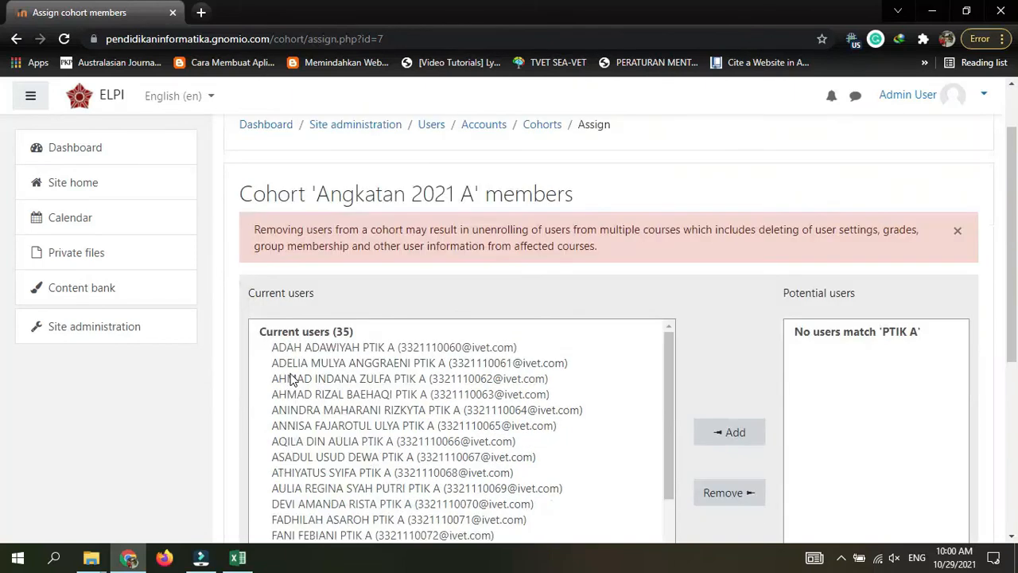
pyautogui.scroll(-2, 334, 372)
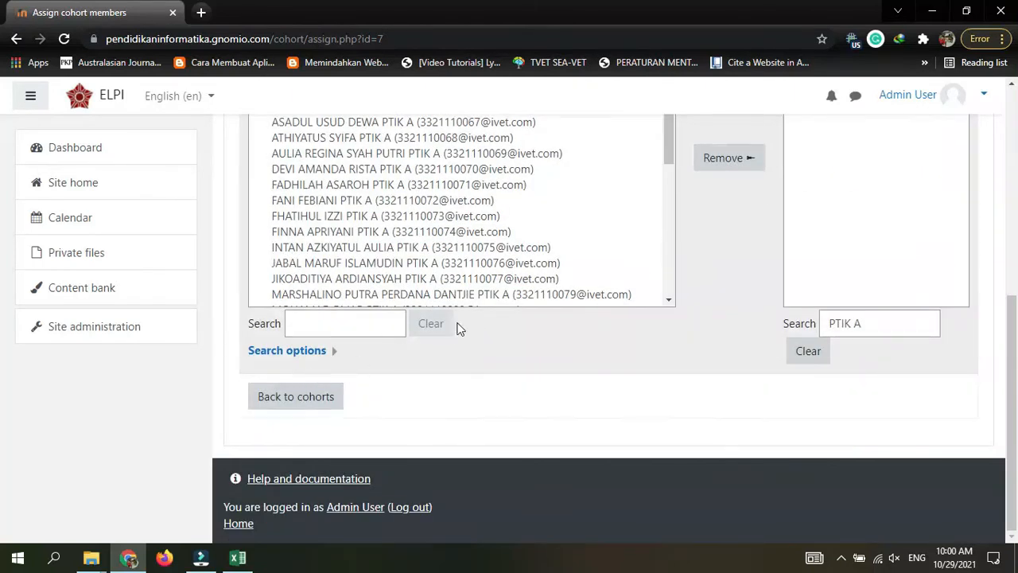
pyautogui.click(318, 400)
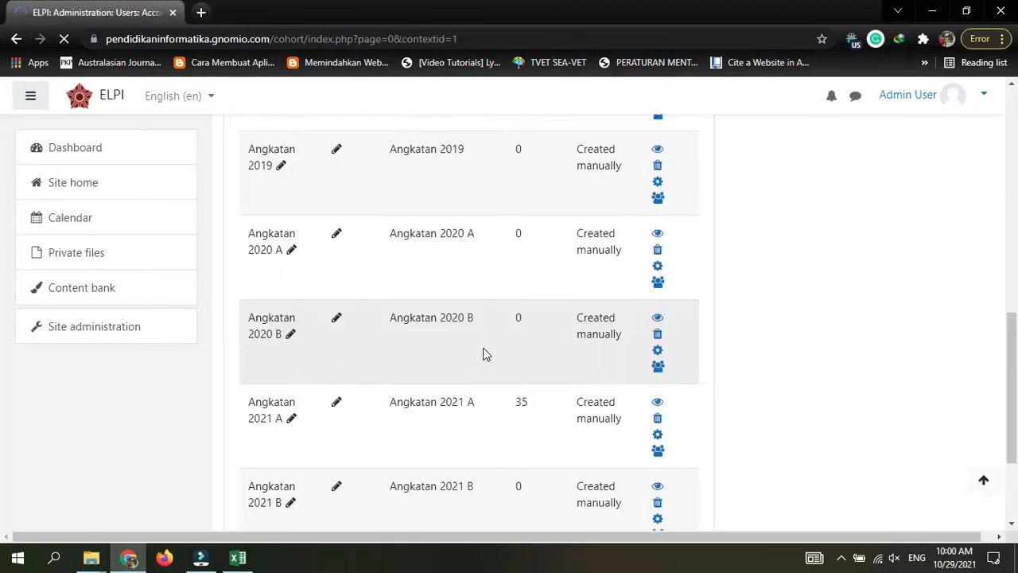
# - Scroll the cohort list to confirm Angkatan 2021 A has 35 members and the others 0
pyautogui.scroll(4, 487, 354)
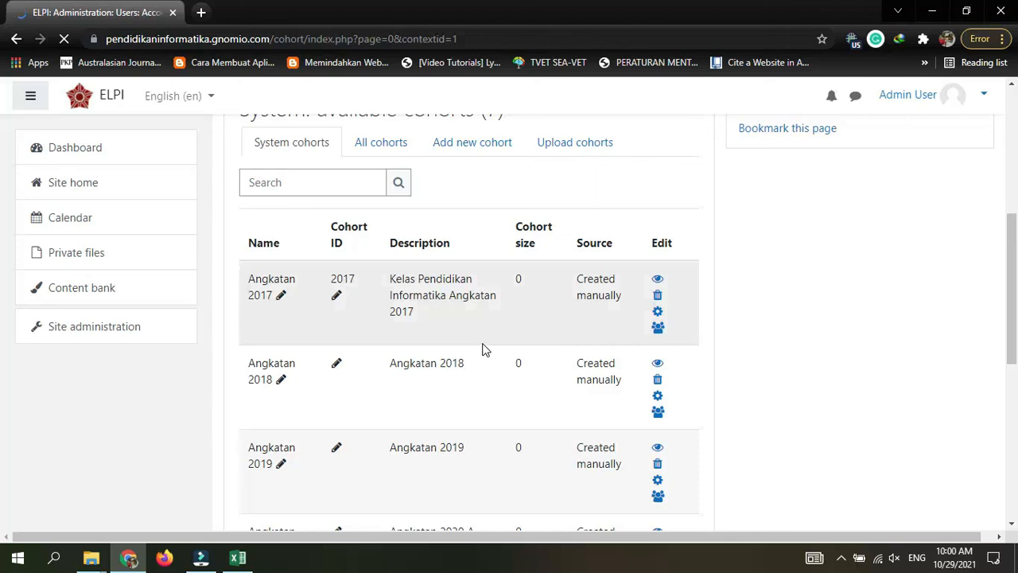
pyautogui.scroll(-4, 483, 350)
pyautogui.scroll(4, 483, 350)
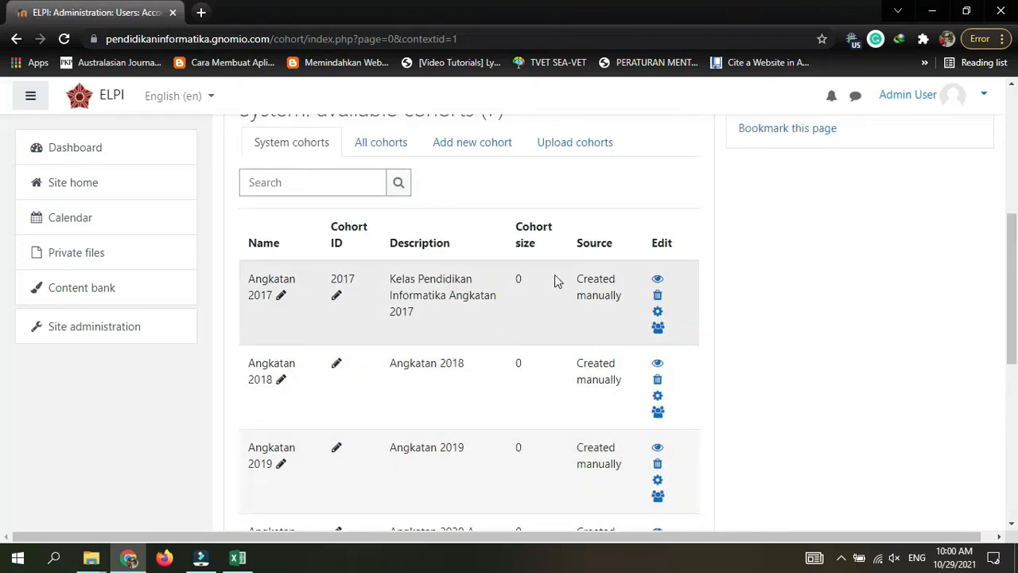
pyautogui.scroll(-5, 555, 278)
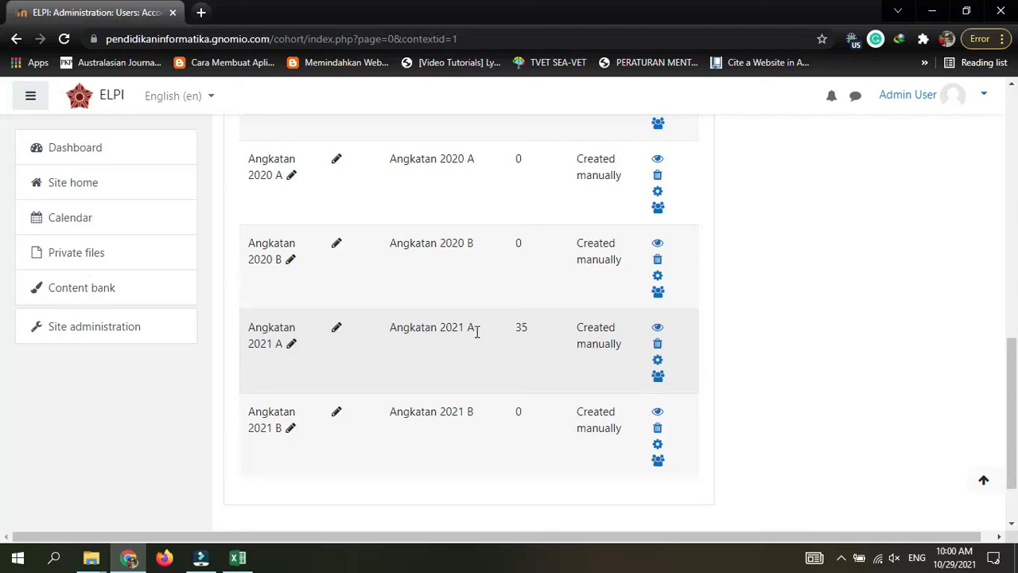
pyautogui.scroll(4, 475, 332)
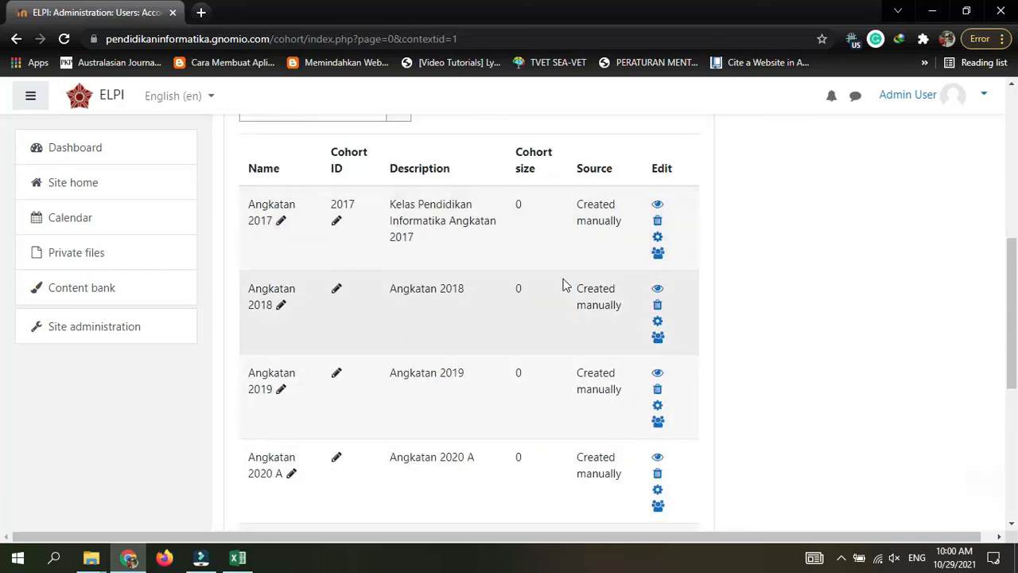
pyautogui.scroll(-4, 563, 284)
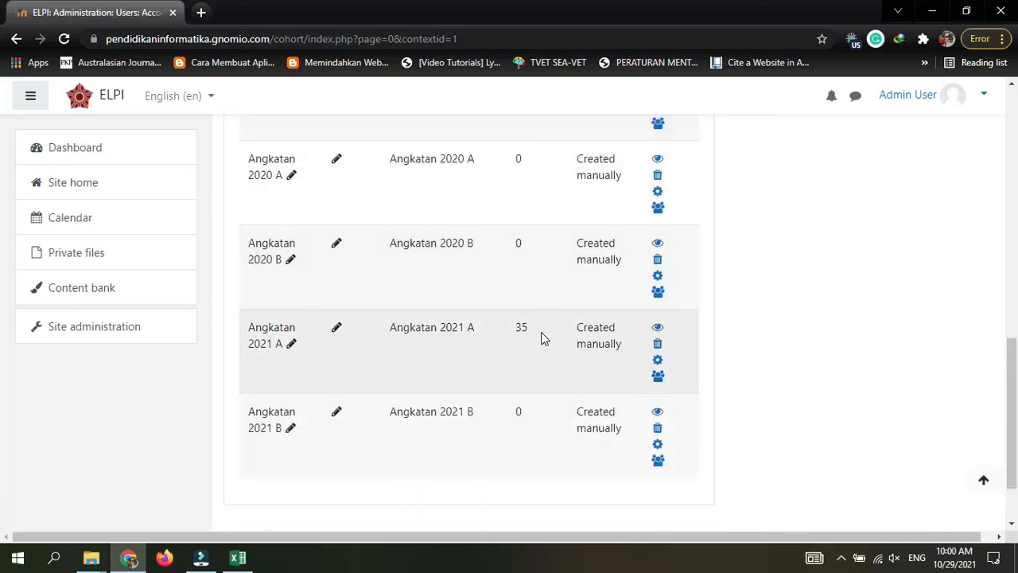